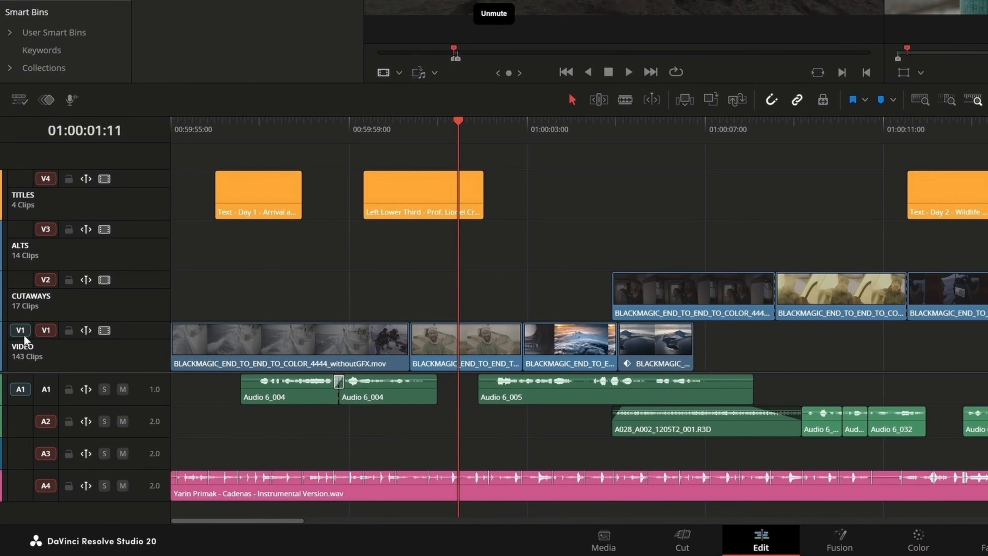
Patch the source clip to tracks V3 and A2 and overwrite it into the timeline
{"action": "left_click_drag", "start_coordinate": [30, 331], "coordinate": [24, 229]}
{"action": "left_click_drag", "start_coordinate": [21, 388], "coordinate": [26, 415]}
{"action": "key", "text": "F10"}
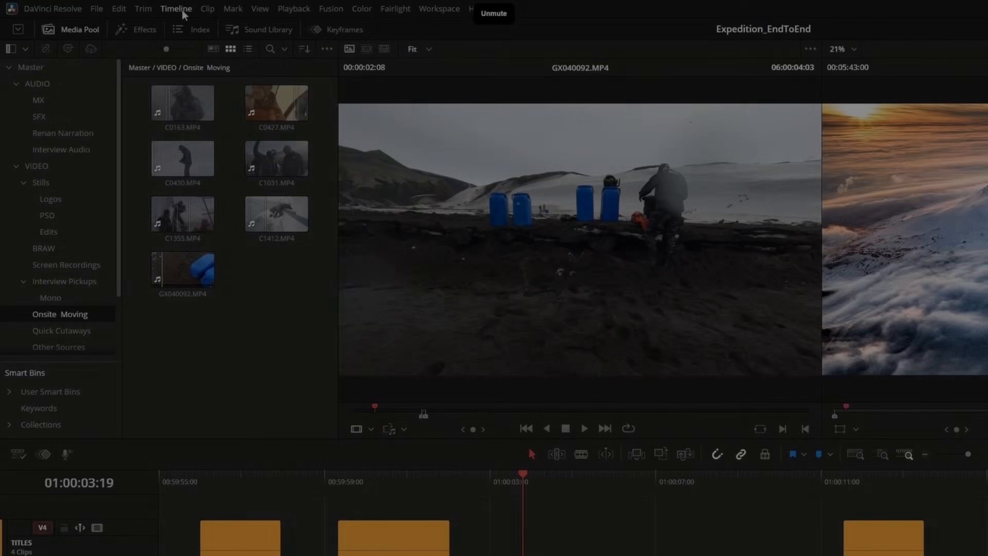
Reset the timeline's source track selectors
{"action": "left_click", "coordinate": [176, 9]}
{"action": "mouse_move", "coordinate": [269, 243]}
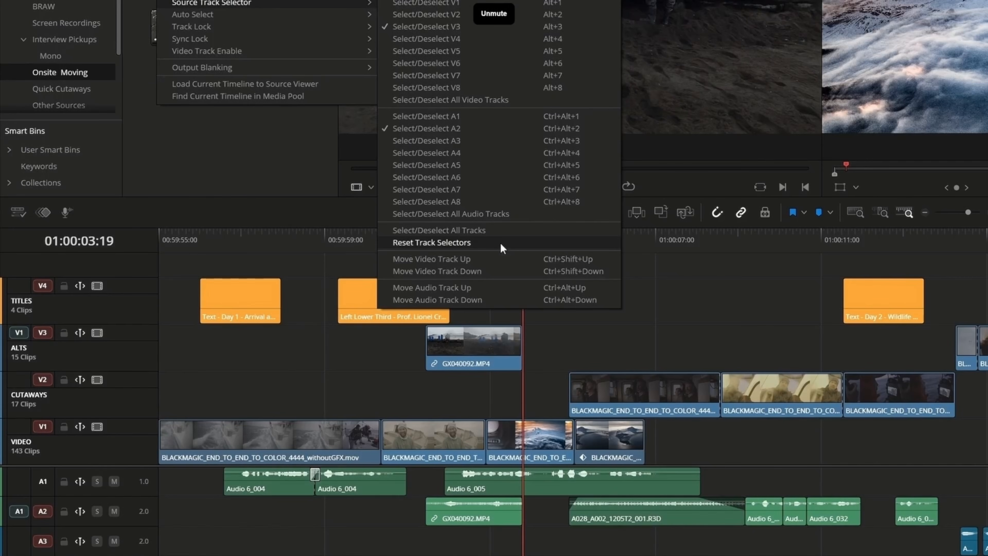
{"action": "left_click", "coordinate": [500, 243]}
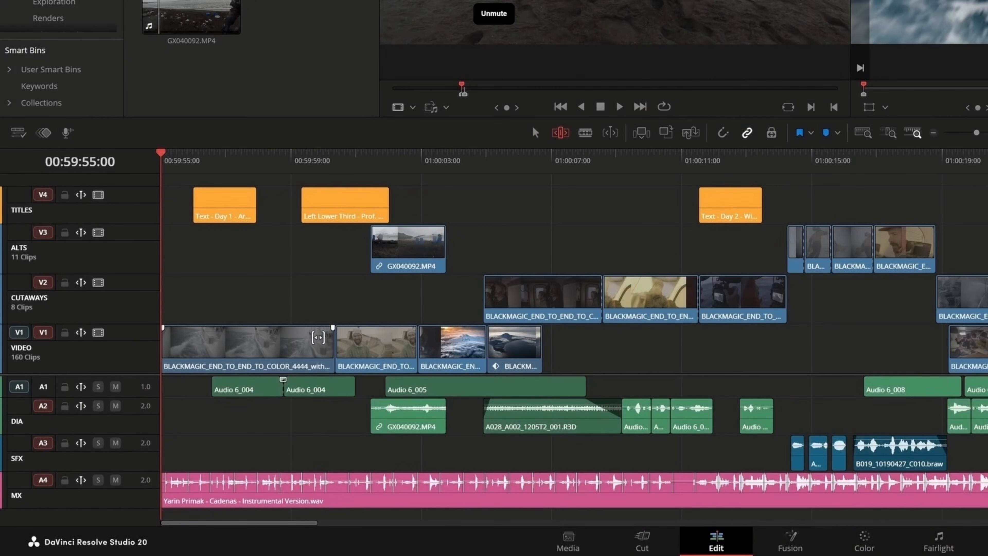
Try trimming the first video clip with ripple, then undo it
{"action": "left_click_drag", "start_coordinate": [333, 339], "coordinate": [202, 341]}
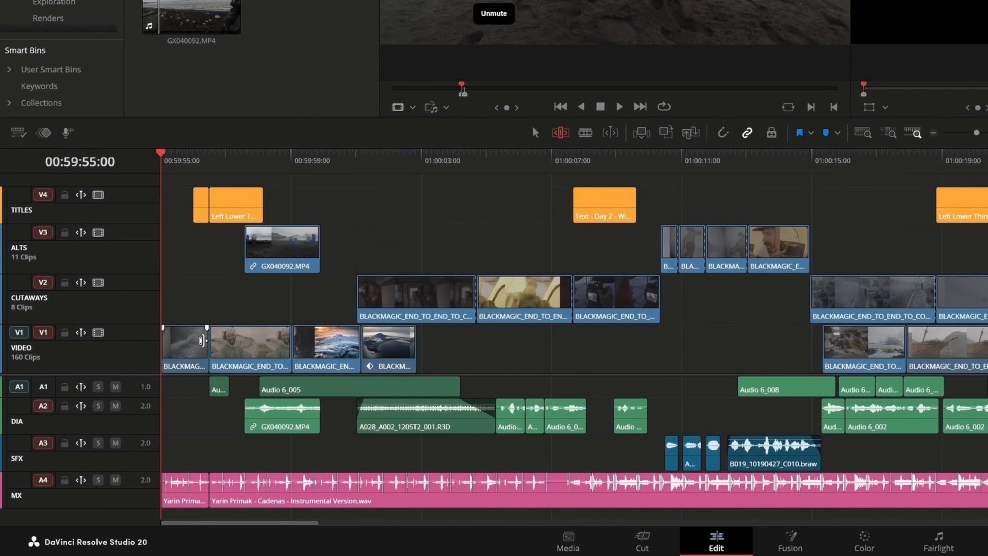
{"action": "key", "text": "ctrl+z"}
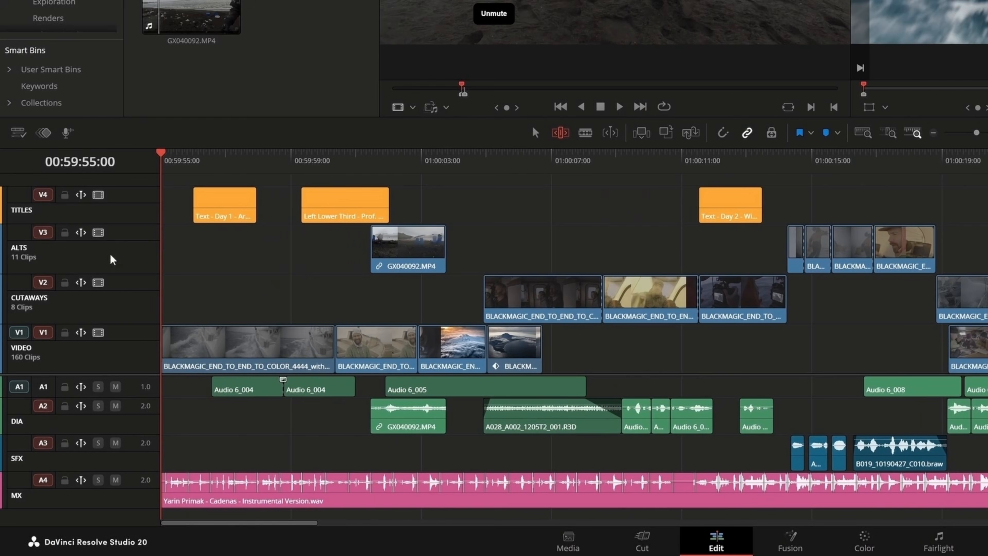
Disable ripple on the V4, V2 and A4 tracks, then trim a clip on V1
{"action": "left_click", "coordinate": [81, 194]}
{"action": "left_click", "coordinate": [80, 282]}
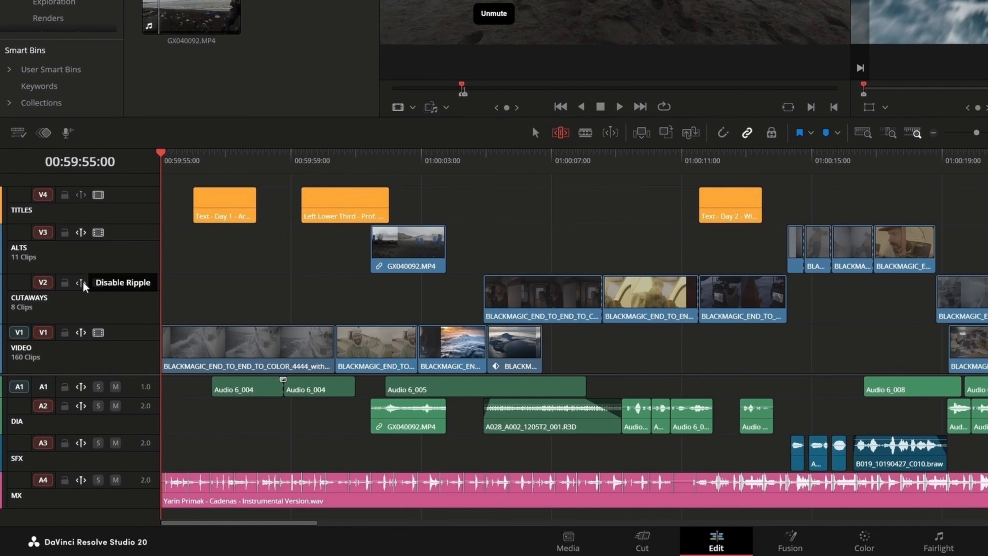
{"action": "left_click", "coordinate": [85, 485]}
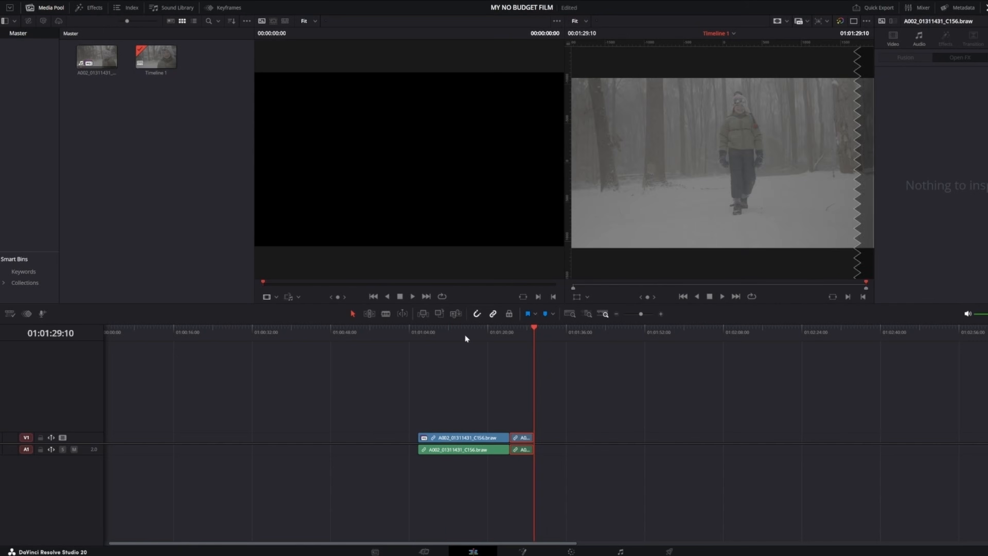
{"action": "left_click_drag", "start_coordinate": [465, 334], "coordinate": [476, 353]}
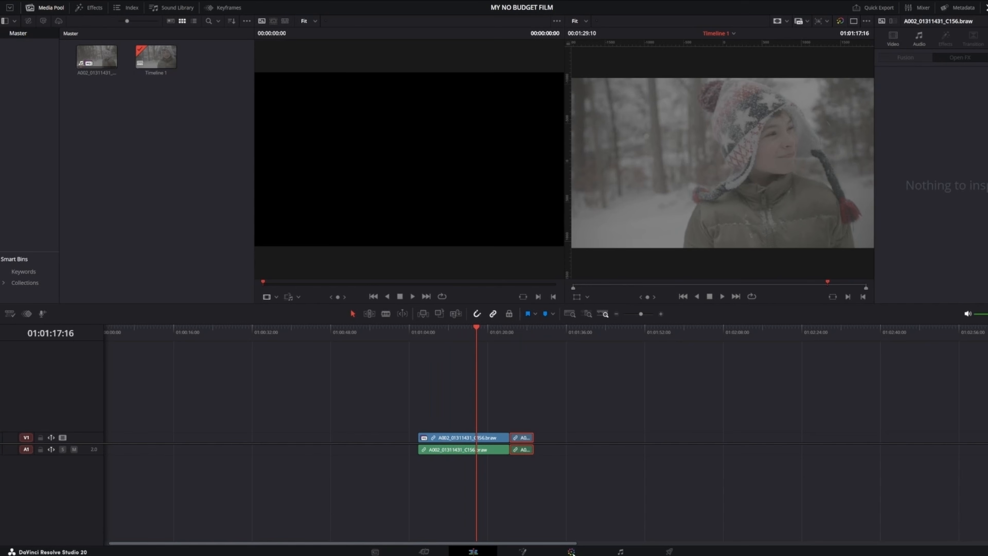
On the Color page, apply the Blackmagic Gen 5 Film to Video LUT to the first clip's node
{"action": "key", "text": "ctrl"}
{"action": "key", "text": "ctrl"}
{"action": "key", "text": "ctrl"}
{"action": "key", "text": "ctrl"}
{"action": "left_click", "coordinate": [571, 551]}
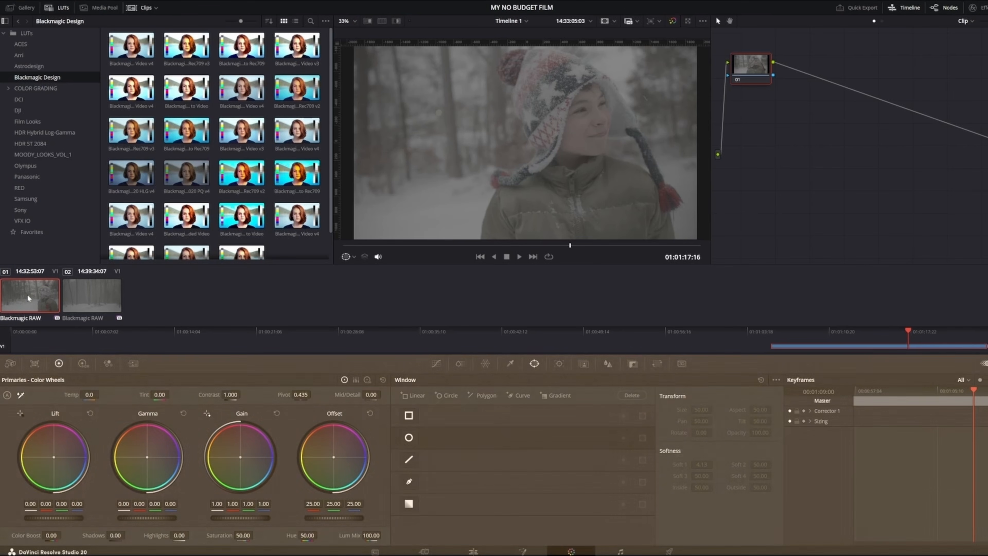
{"action": "left_click", "coordinate": [27, 294]}
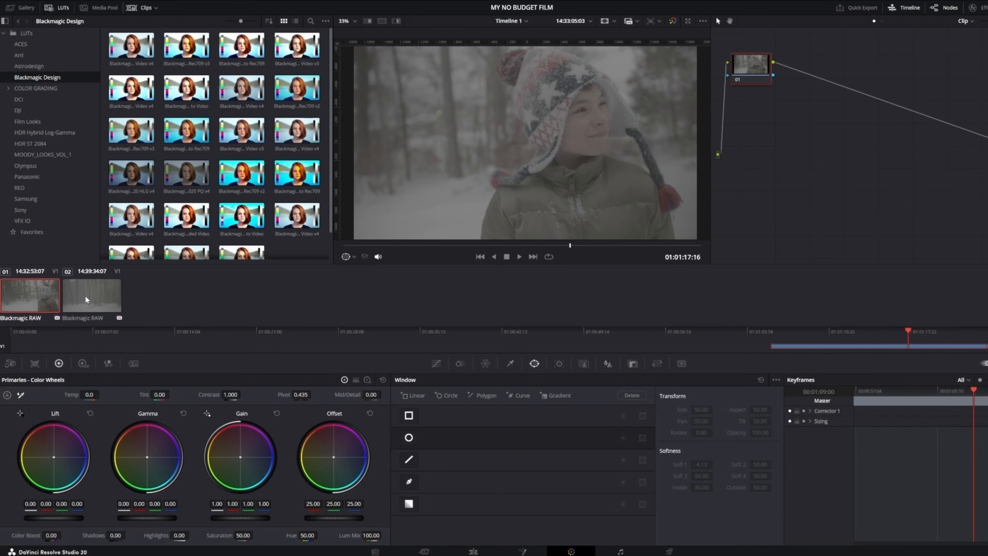
{"action": "left_click", "coordinate": [86, 296]}
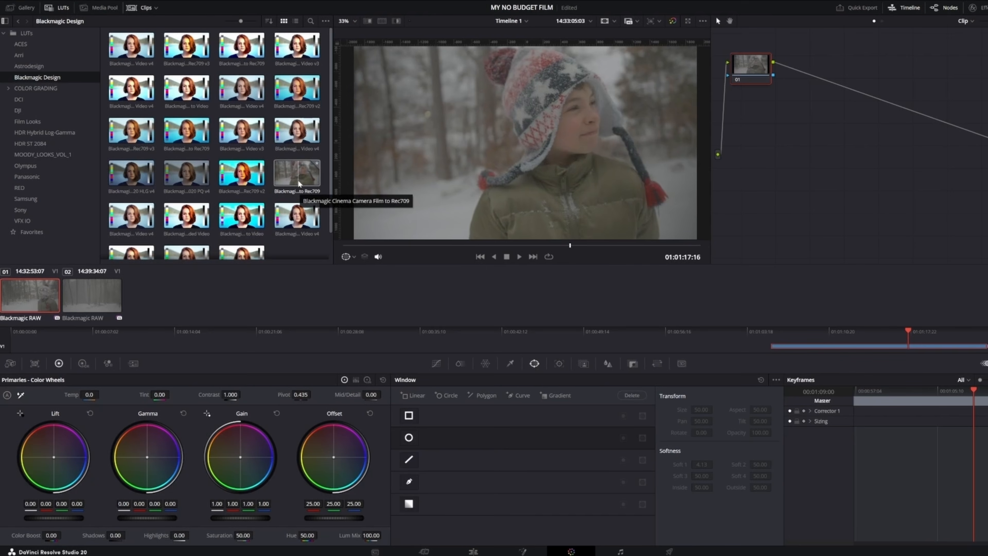
{"action": "scroll", "coordinate": [298, 180], "scroll_direction": "down", "scroll_amount": 1}
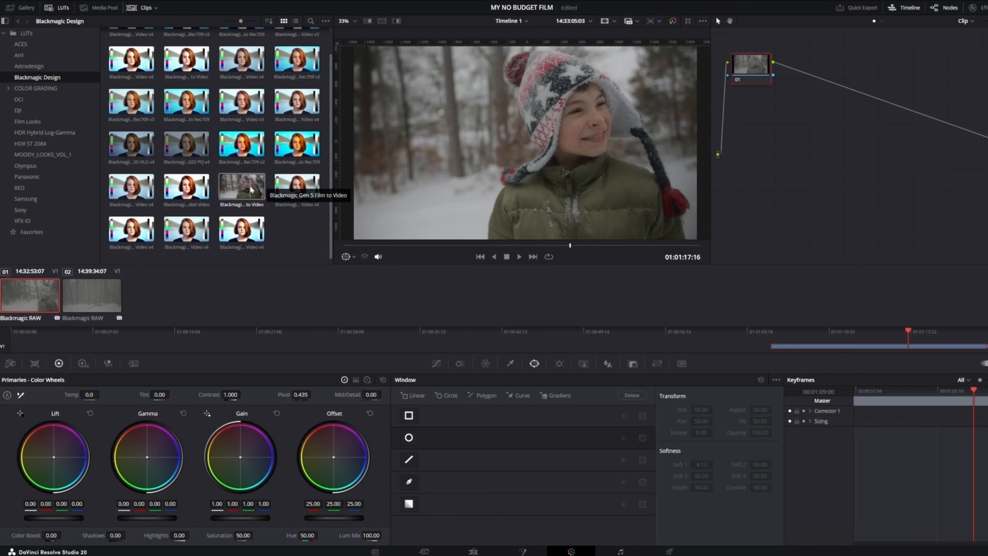
{"action": "left_click_drag", "start_coordinate": [252, 190], "coordinate": [723, 145]}
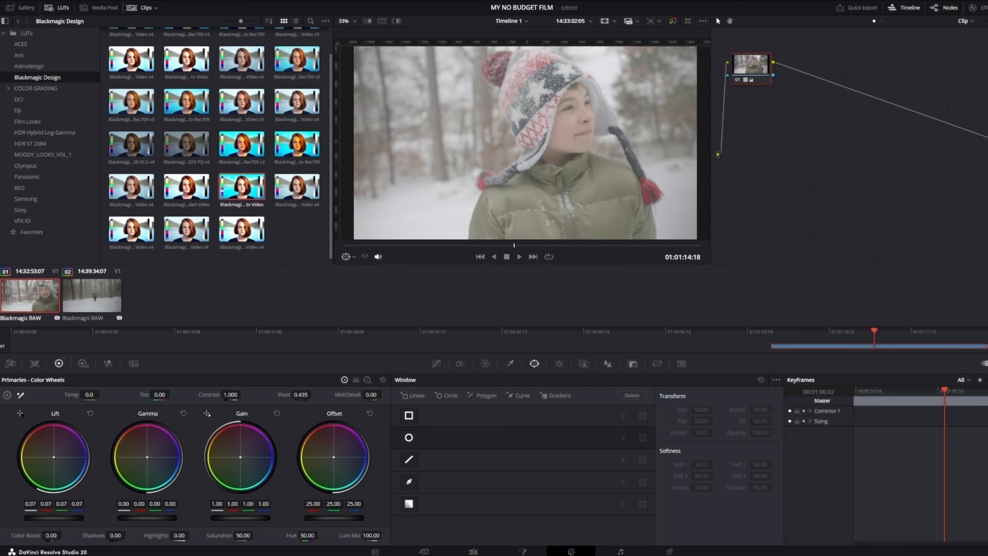
Set the primary wheels to lift 0.02, gamma -0.02 and gain 1.07
{"action": "mouse_move", "coordinate": [54, 518]}
{"action": "left_mouse_down"}
{"action": "mouse_move", "coordinate": [64, 518]}
{"action": "mouse_move", "coordinate": [43, 518]}
{"action": "left_mouse_up"}
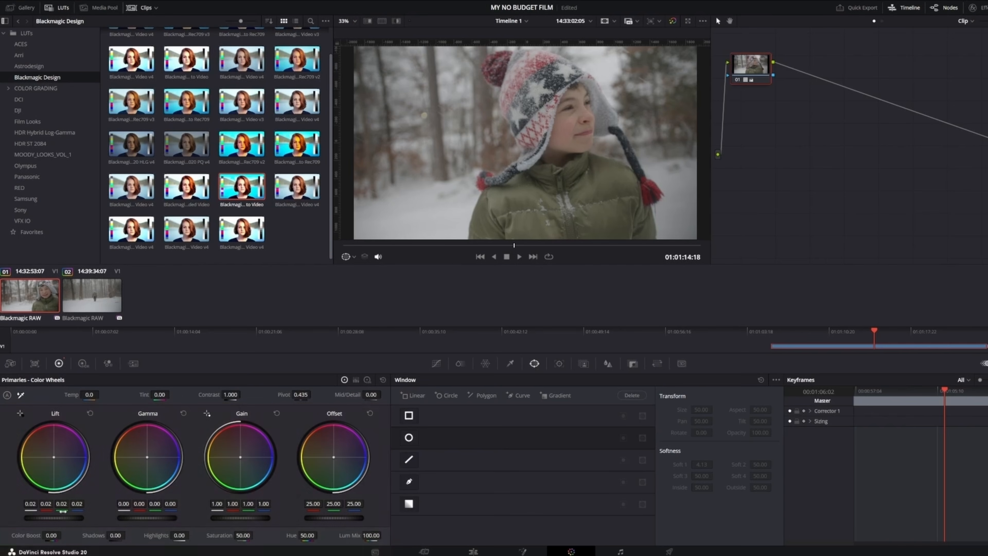
{"action": "mouse_move", "coordinate": [55, 518]}
{"action": "left_mouse_down"}
{"action": "mouse_move", "coordinate": [90, 517]}
{"action": "mouse_move", "coordinate": [46, 518]}
{"action": "mouse_move", "coordinate": [56, 517]}
{"action": "left_mouse_up"}
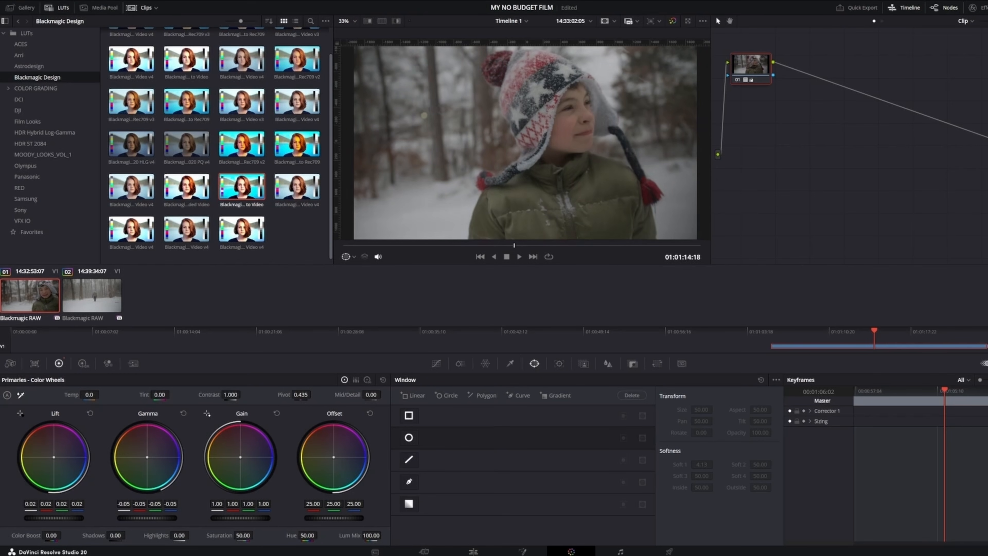
{"action": "left_click_drag", "start_coordinate": [147, 518], "coordinate": [142, 518]}
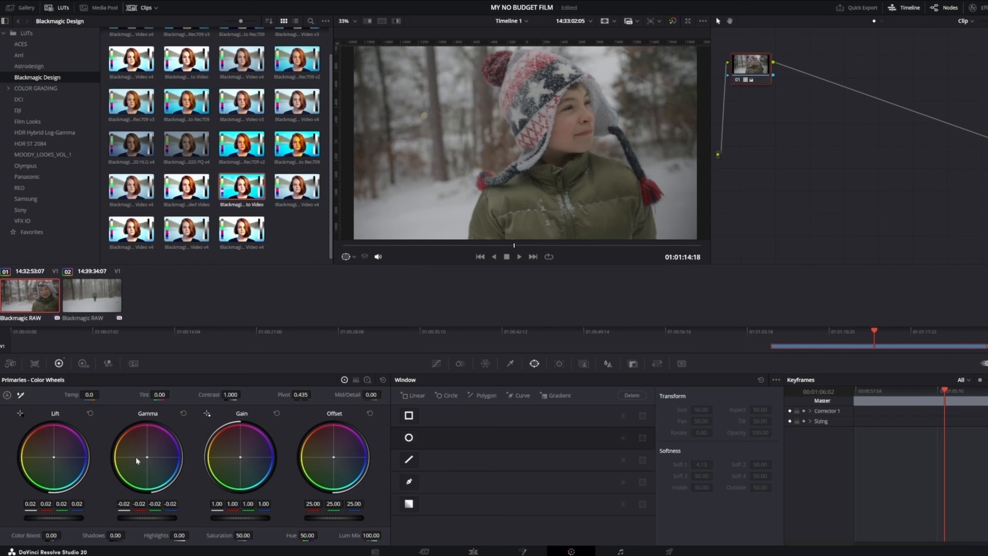
{"action": "mouse_move", "coordinate": [248, 519]}
{"action": "left_mouse_down"}
{"action": "mouse_move", "coordinate": [235, 518]}
{"action": "mouse_move", "coordinate": [271, 518]}
{"action": "mouse_move", "coordinate": [247, 519]}
{"action": "mouse_move", "coordinate": [268, 518]}
{"action": "mouse_move", "coordinate": [259, 519]}
{"action": "left_mouse_up"}
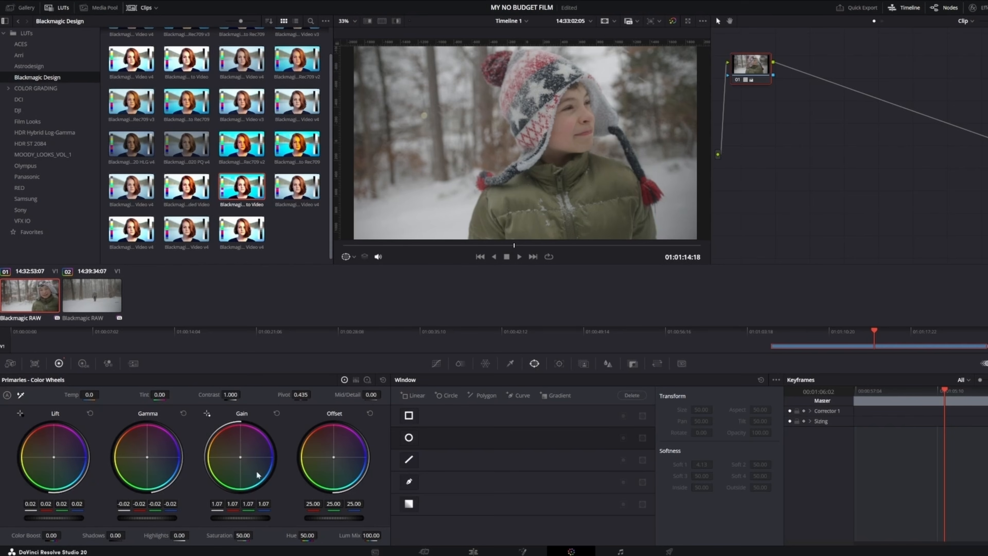
Raise the contrast to 1.220
{"action": "left_click", "coordinate": [229, 394]}
{"action": "left_click_drag", "start_coordinate": [230, 394], "coordinate": [253, 394]}
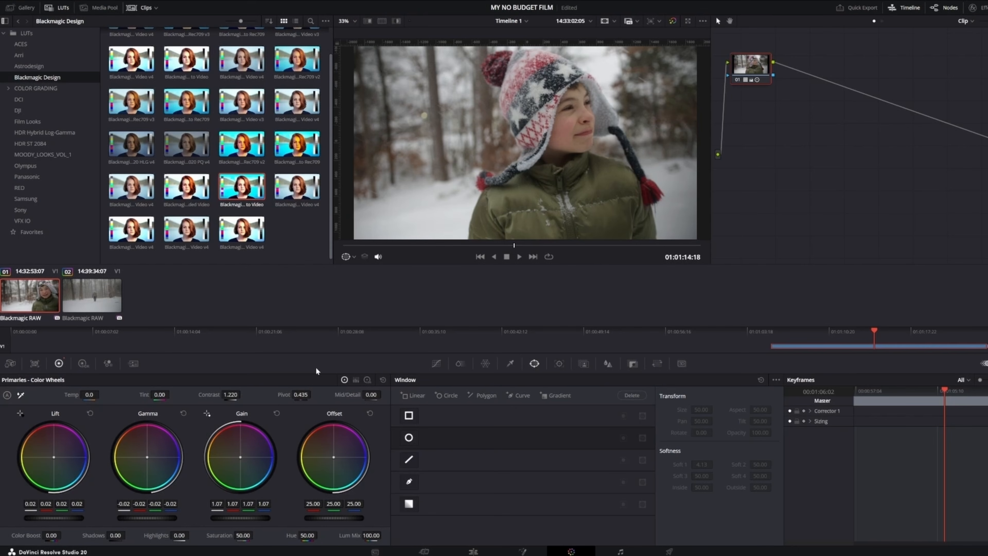
{"action": "mouse_move", "coordinate": [89, 395]}
{"action": "left_mouse_down"}
{"action": "mouse_move", "coordinate": [101, 394]}
{"action": "mouse_move", "coordinate": [64, 394]}
{"action": "mouse_move", "coordinate": [79, 395]}
{"action": "left_mouse_up"}
{"action": "double_click", "coordinate": [91, 394]}
{"action": "type", "text": "0"}
{"action": "key", "text": "Return"}
{"action": "left_click_drag", "start_coordinate": [160, 394], "coordinate": [171, 394]}
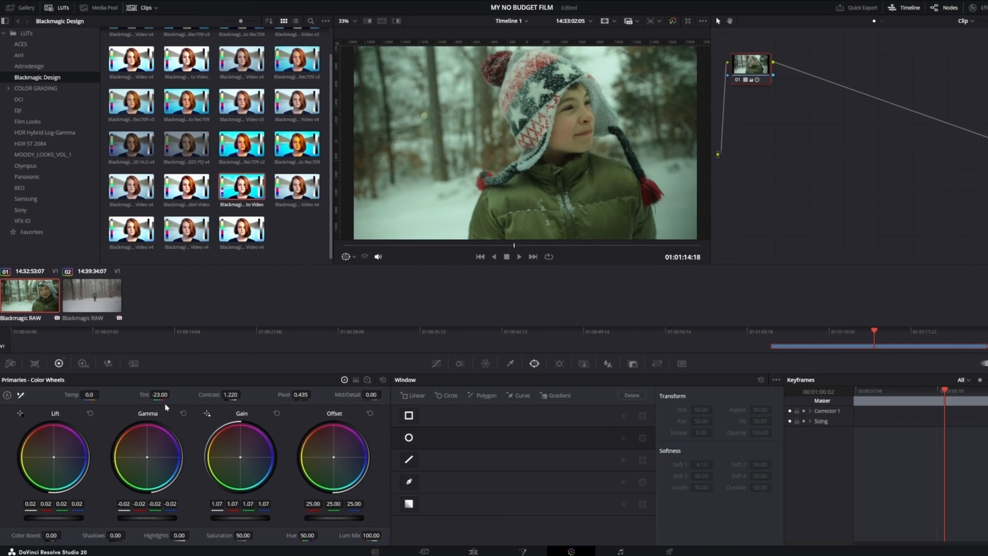
{"action": "left_click", "coordinate": [159, 394]}
{"action": "type", "text": "0"}
{"action": "key", "text": "Return"}
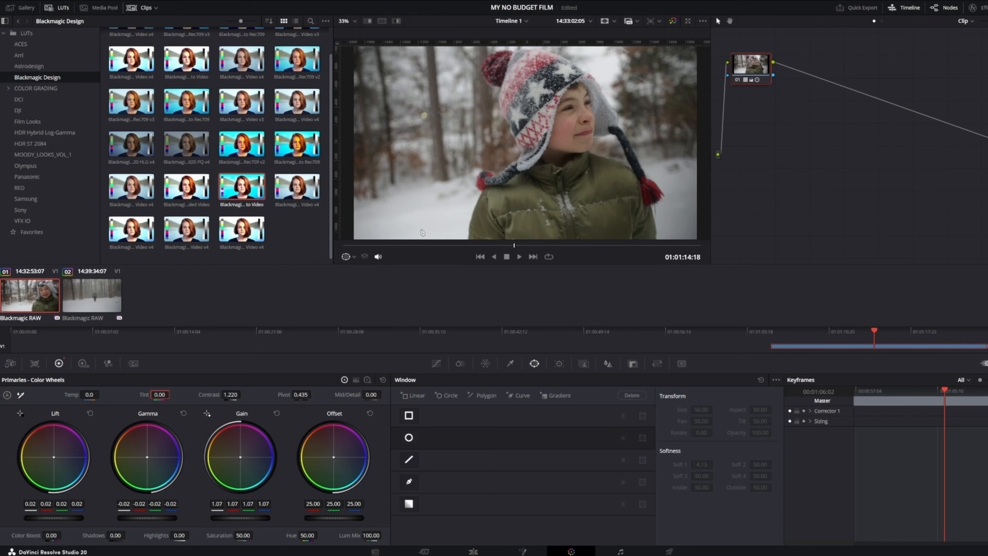
{"action": "right_click", "coordinate": [836, 119]}
{"action": "mouse_move", "coordinate": [859, 140]}
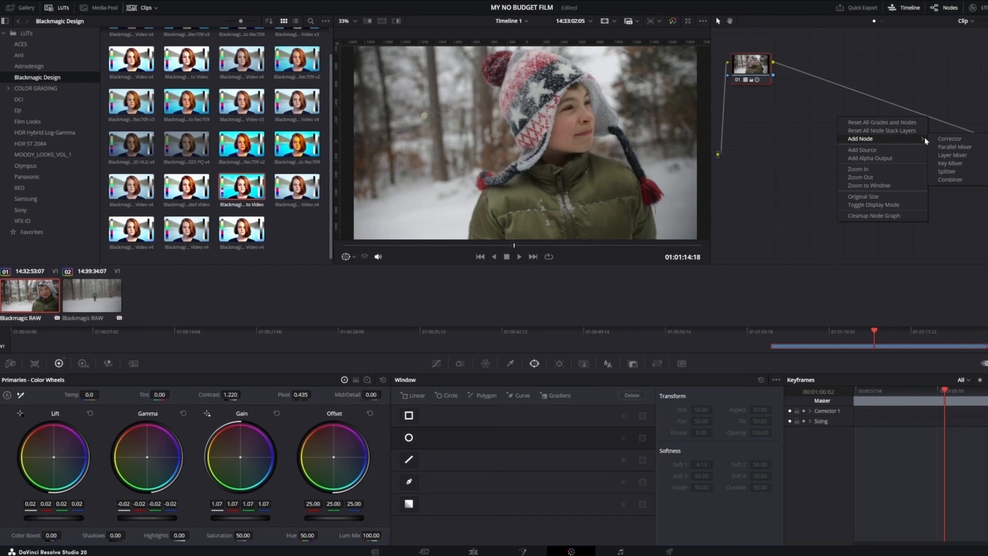
{"action": "left_click", "coordinate": [943, 139]}
{"action": "left_click_drag", "start_coordinate": [832, 118], "coordinate": [845, 88]}
{"action": "key", "text": "Delete"}
Add a corrector node connected after node 01 and apply the RAIN_&_THE_CITY LUT from MOODY_LOOKS_VOL_1 to it
{"action": "right_click", "coordinate": [837, 115]}
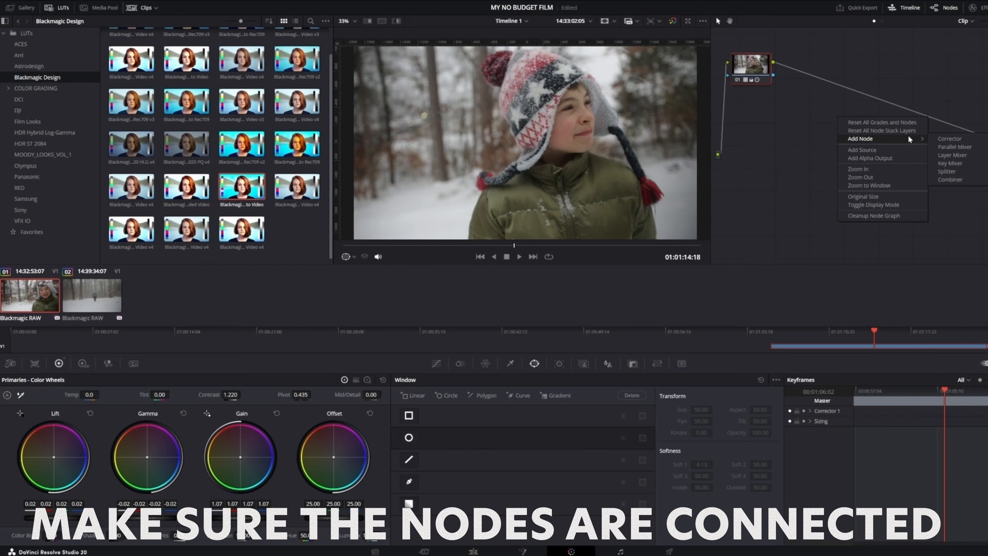
{"action": "left_click", "coordinate": [940, 141]}
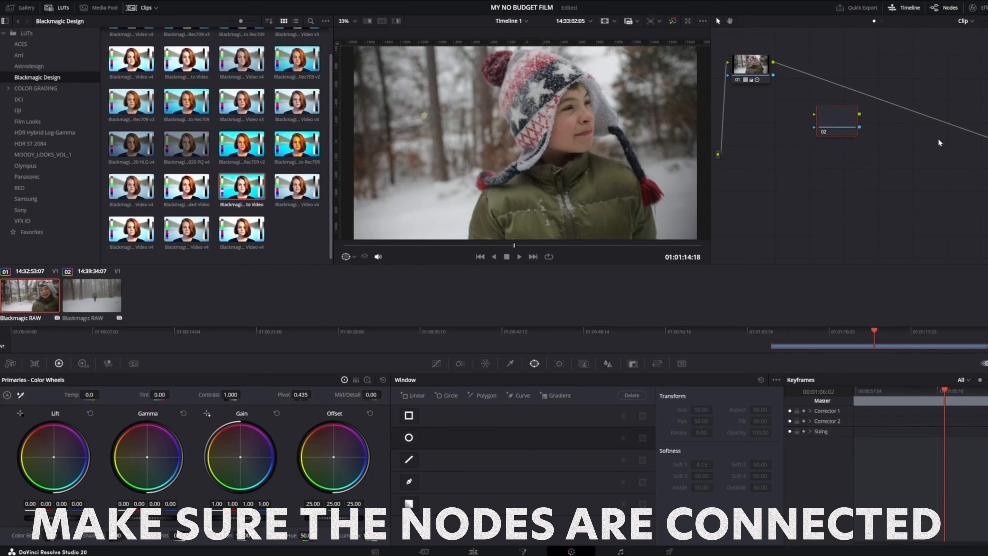
{"action": "left_click_drag", "start_coordinate": [832, 124], "coordinate": [846, 94]}
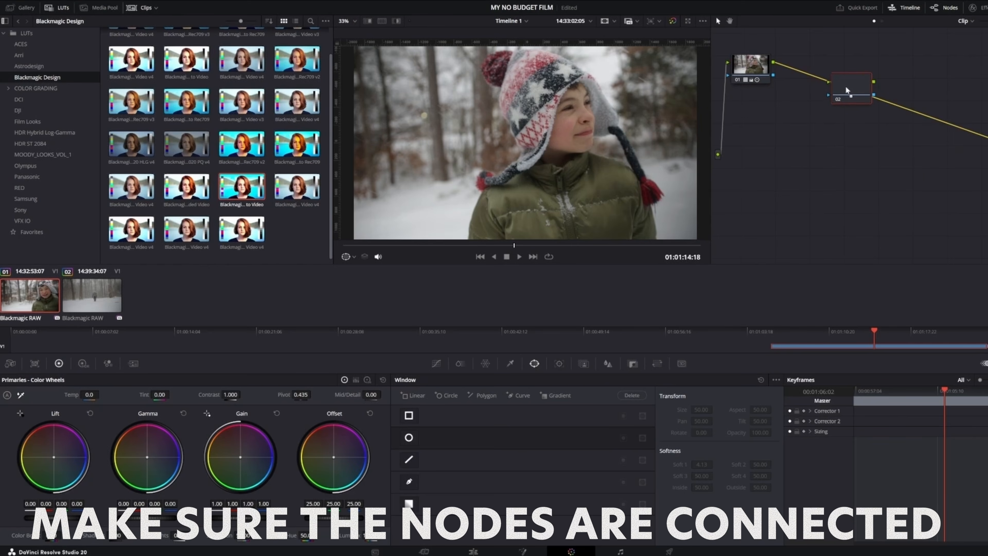
{"action": "left_click_drag", "start_coordinate": [244, 130], "coordinate": [847, 95]}
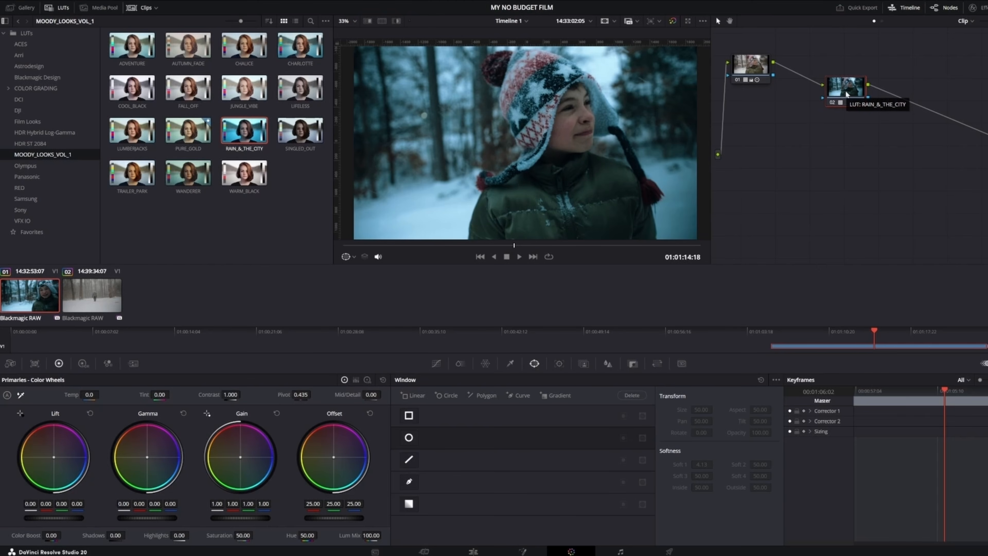
Set the new node's key output gain to 0.534 to reduce the LUT's strength
{"action": "left_click", "coordinate": [633, 364]}
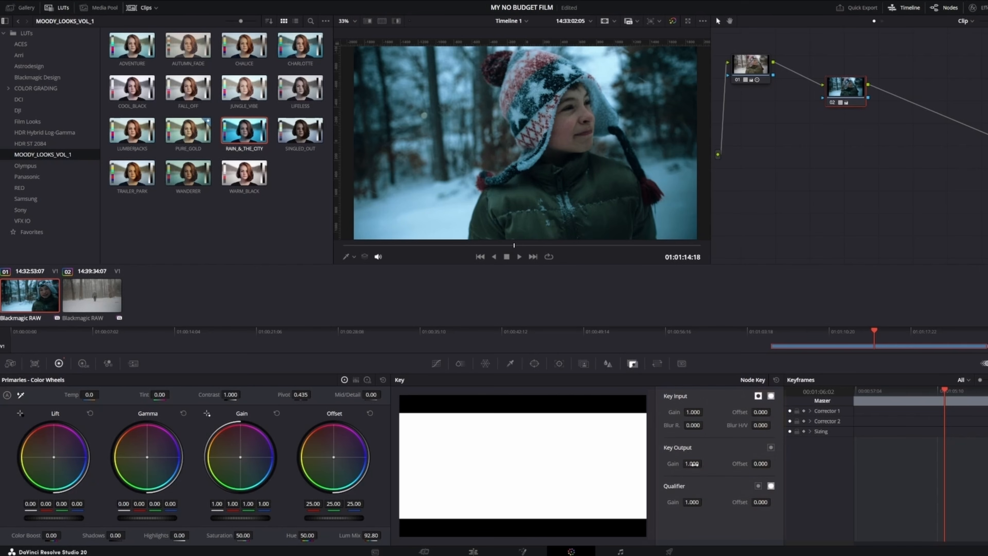
{"action": "left_click_drag", "start_coordinate": [692, 464], "coordinate": [640, 463]}
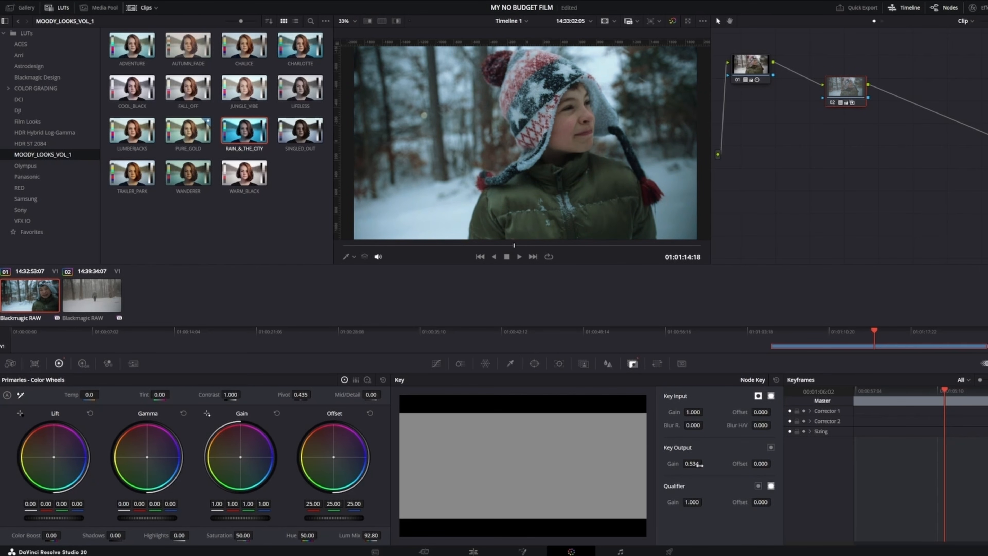
{"action": "left_click", "coordinate": [692, 459]}
{"action": "left_click", "coordinate": [691, 460]}
On the Edit page, search effects for "adjus" and place an Adjustment Clip on V2 spanning the clip
{"action": "left_click", "coordinate": [474, 552]}
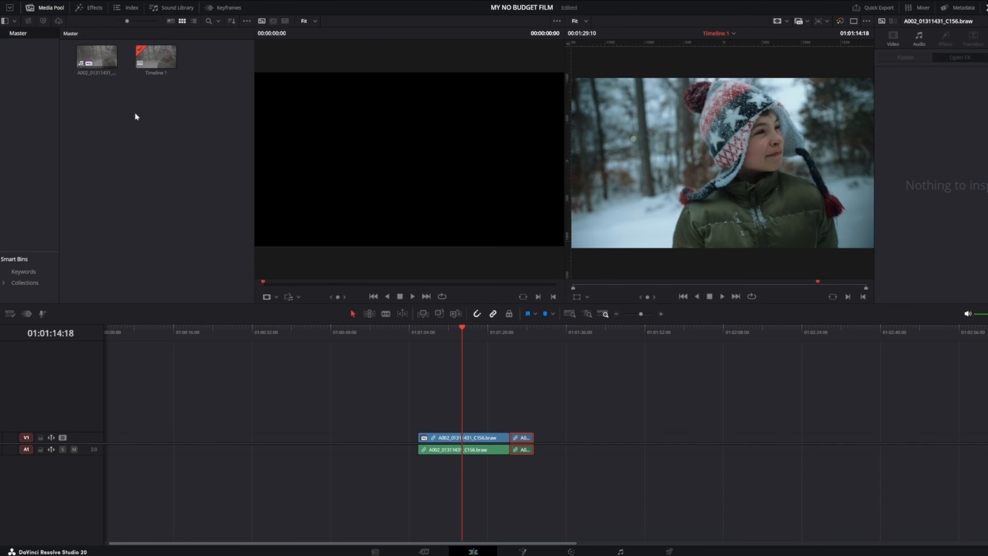
{"action": "left_click", "coordinate": [96, 10]}
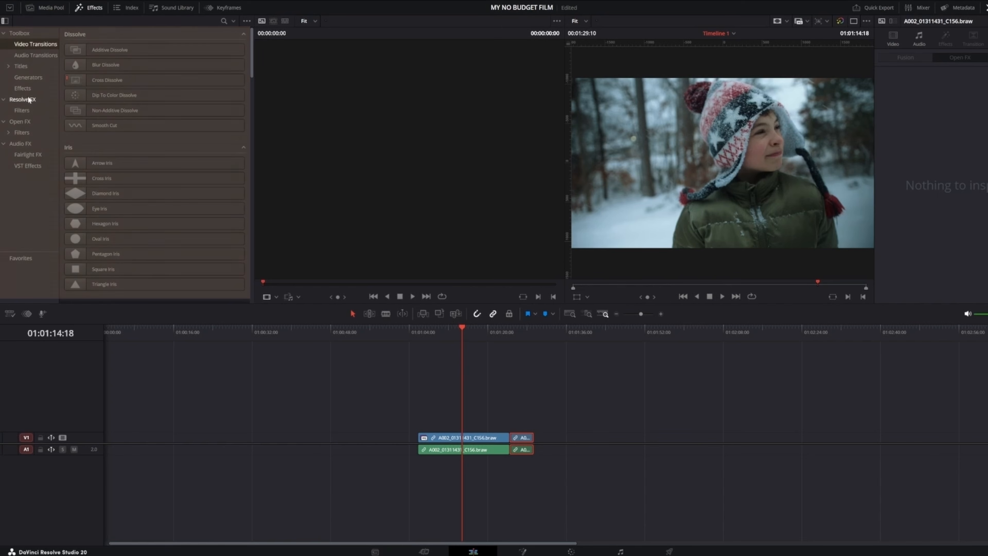
{"action": "left_click", "coordinate": [27, 34]}
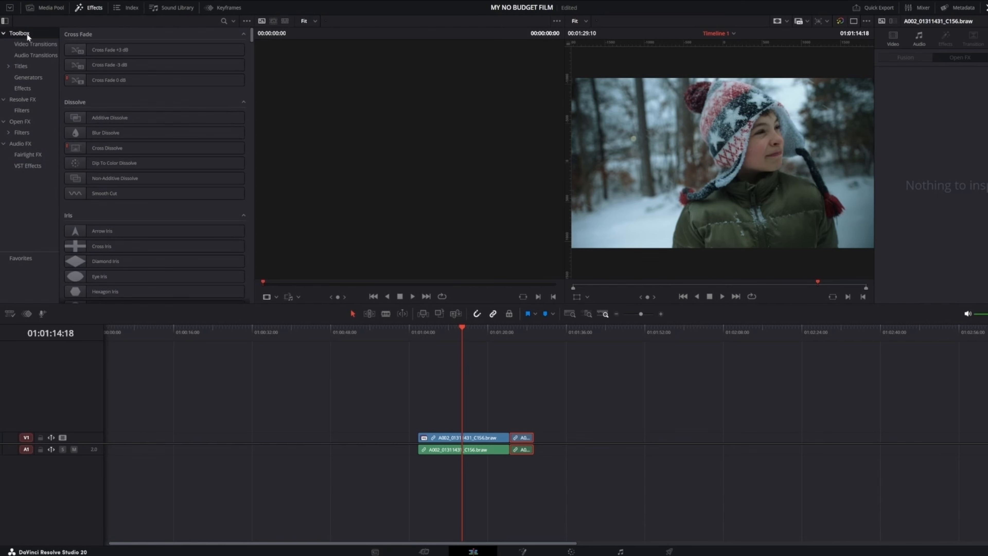
{"action": "left_click", "coordinate": [224, 21]}
{"action": "type", "text": "adjus"}
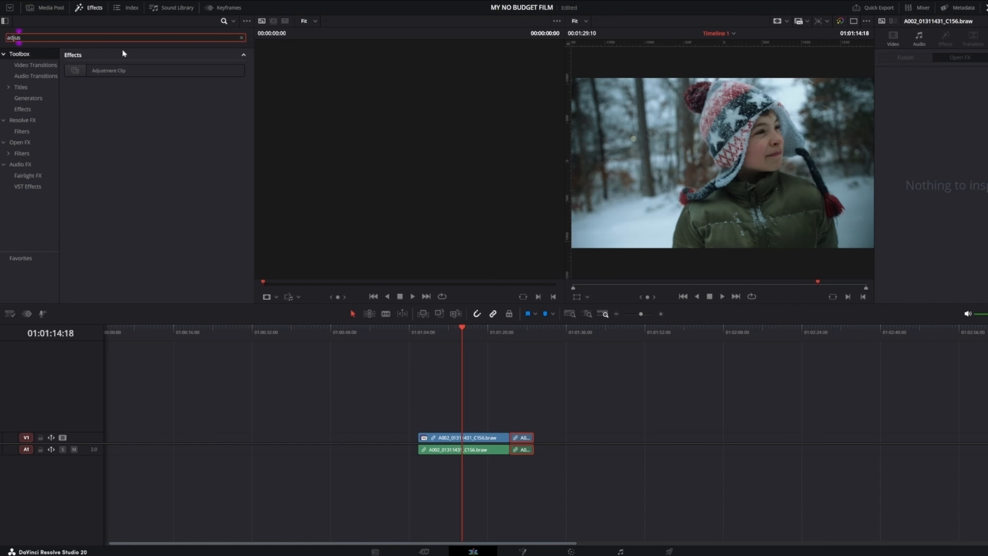
{"action": "left_click", "coordinate": [109, 72]}
{"action": "left_click_drag", "start_coordinate": [105, 71], "coordinate": [420, 427]}
{"action": "left_click_drag", "start_coordinate": [446, 427], "coordinate": [533, 427]}
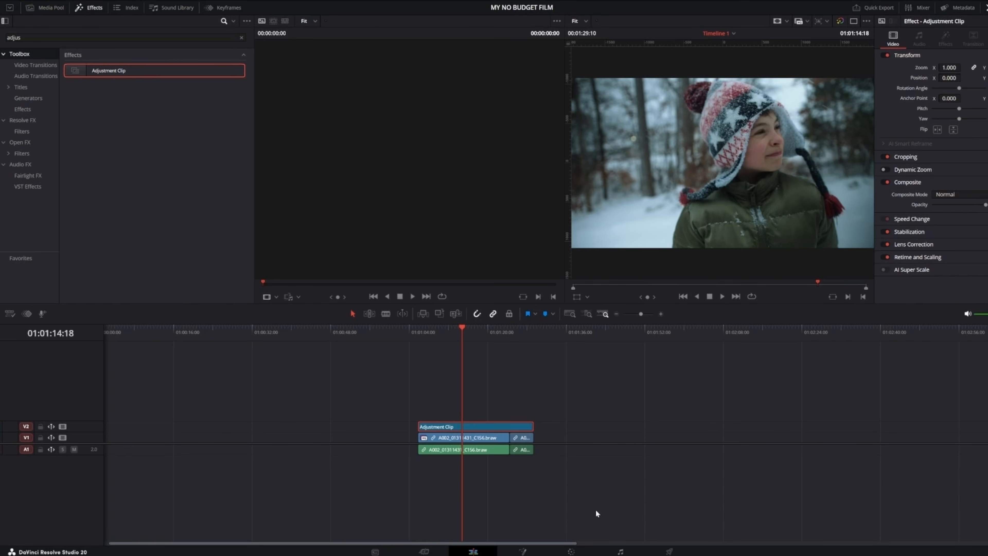
On the Color page, delete the LUT node from the first clip's node graph
{"action": "left_click", "coordinate": [571, 551]}
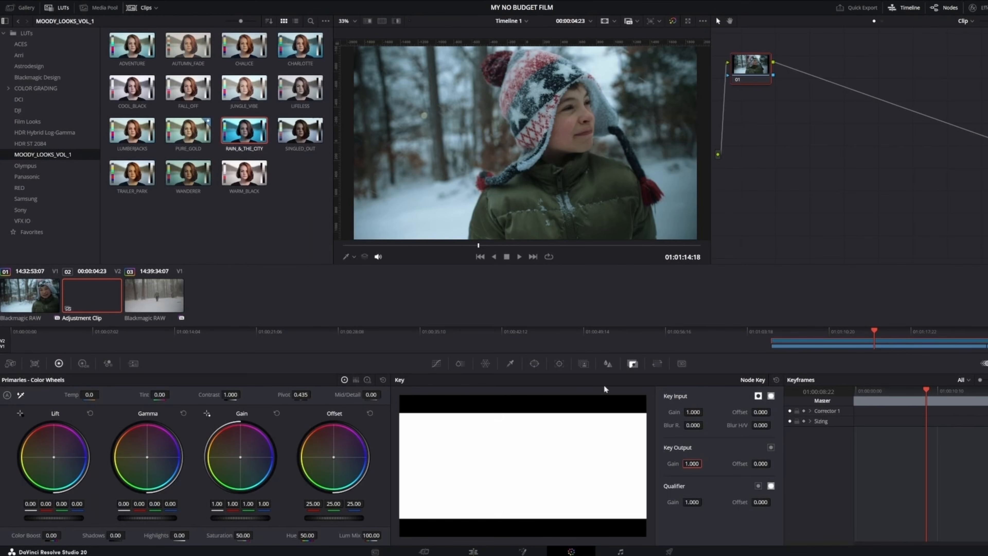
{"action": "left_click", "coordinate": [40, 300]}
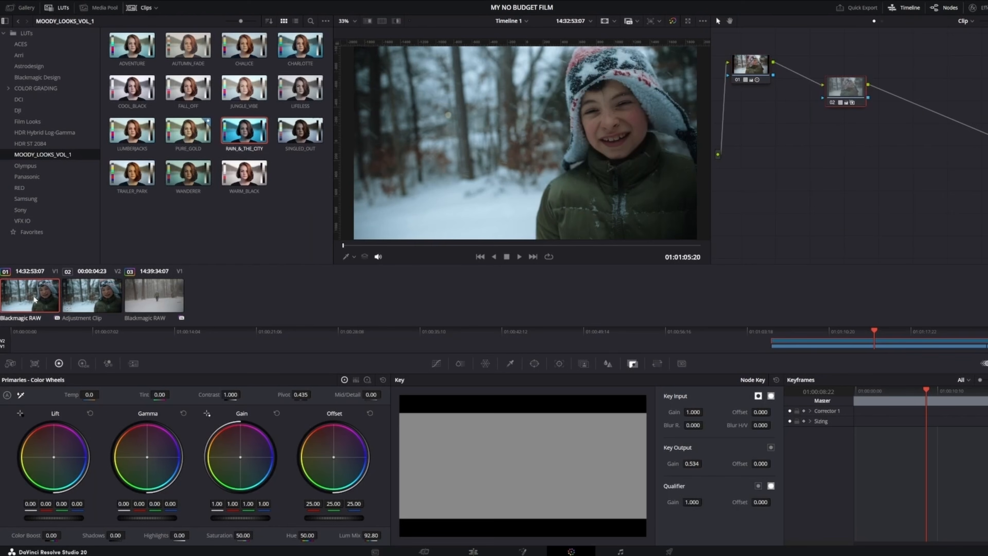
{"action": "right_click", "coordinate": [845, 89]}
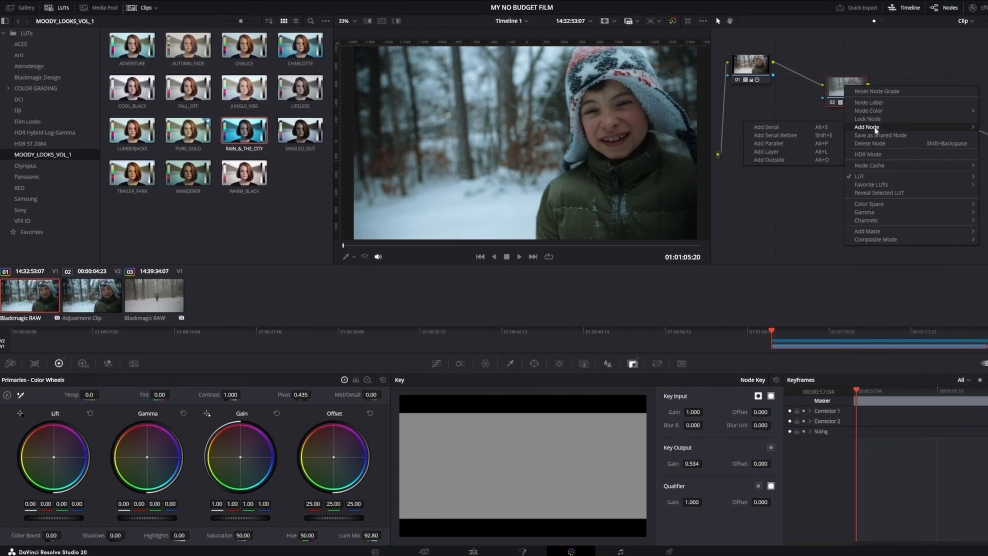
{"action": "left_click", "coordinate": [879, 146]}
Apply the RAIN_&_THE_CITY LUT to the Adjustment Clip's node
{"action": "left_click", "coordinate": [94, 304]}
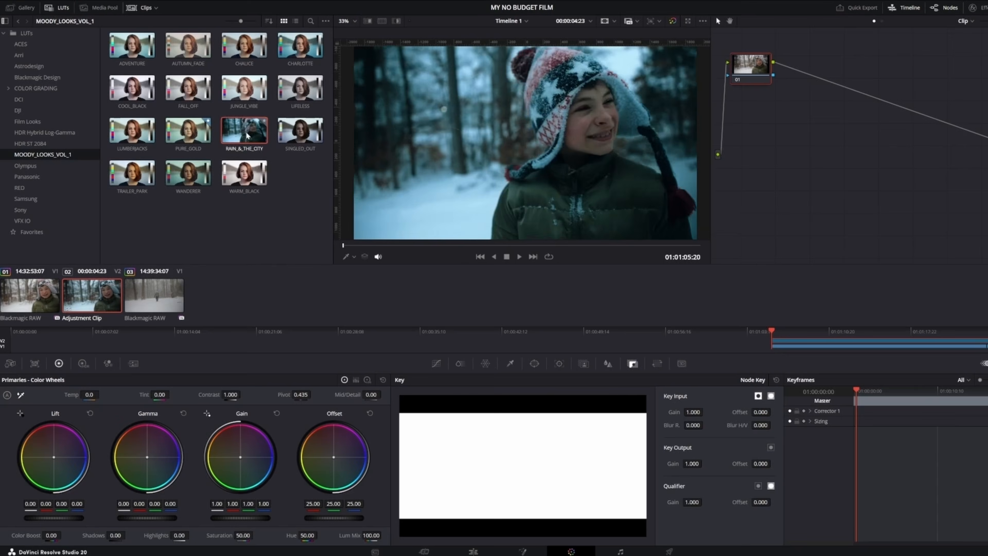
{"action": "left_click_drag", "start_coordinate": [244, 130], "coordinate": [753, 71]}
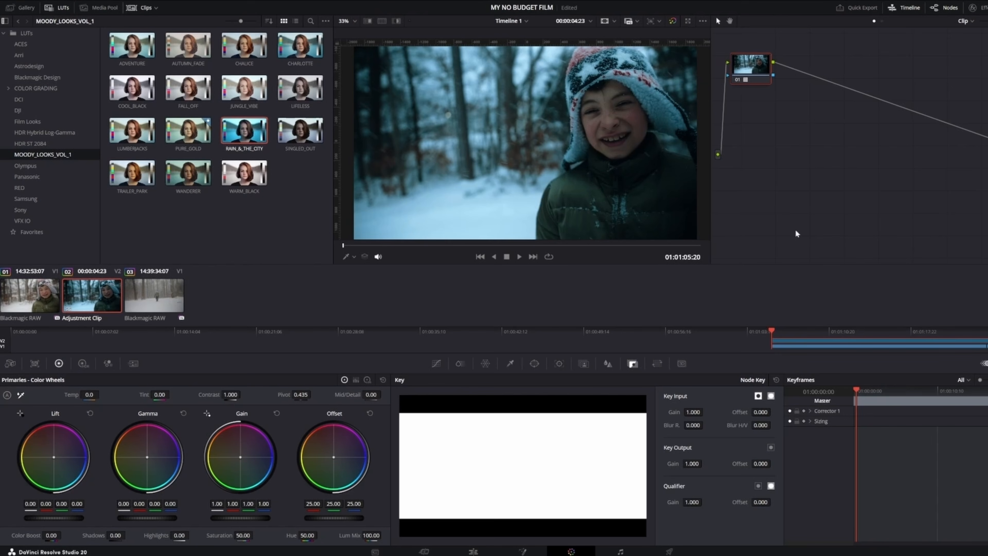
Set the Adjustment Clip node's key output gain to 0.685 to soften the LUT
{"action": "left_click_drag", "start_coordinate": [691, 464], "coordinate": [631, 464]}
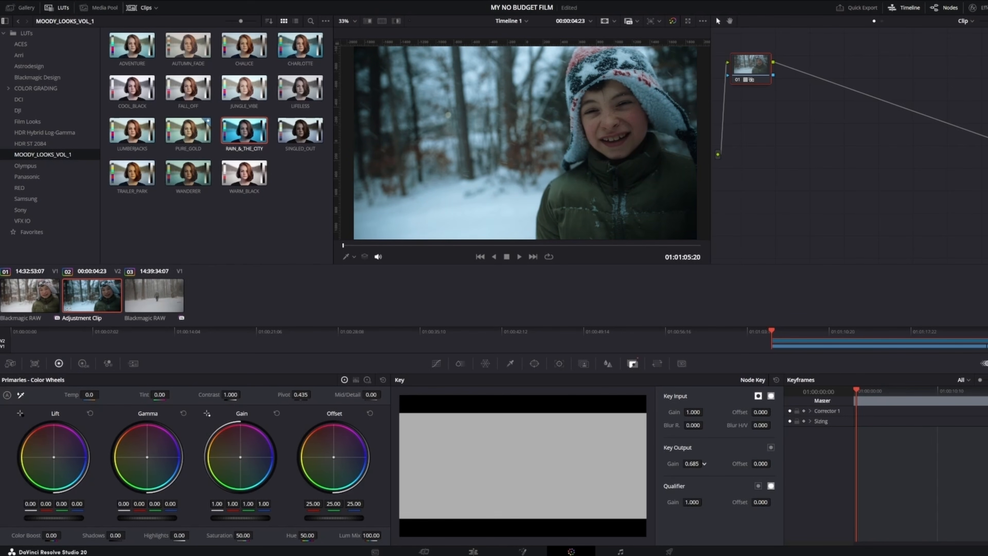
{"action": "left_click", "coordinate": [473, 551]}
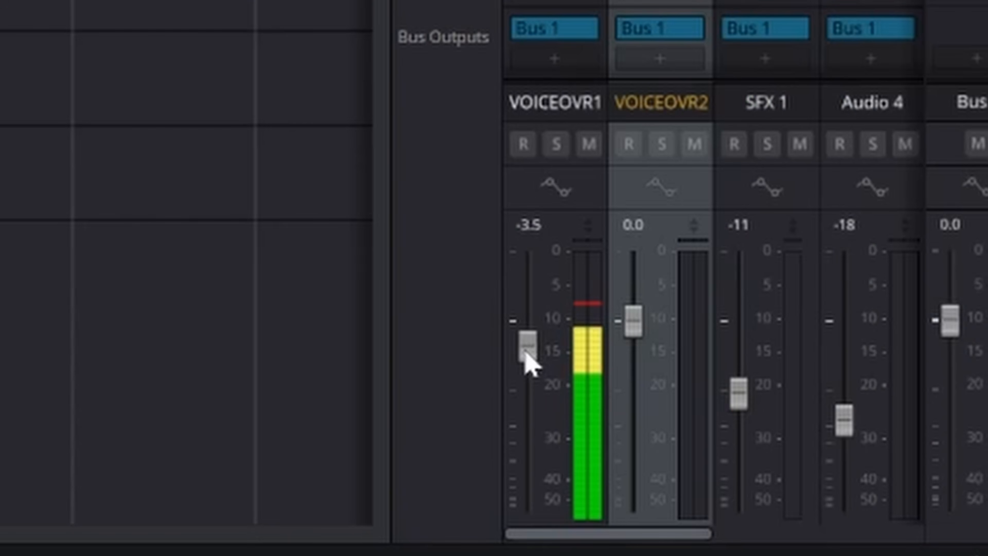
On the Fairlight page, lower the VOICEOVER 1 track fader to about -7.2 dB
{"action": "left_click_drag", "start_coordinate": [530, 353], "coordinate": [534, 392]}
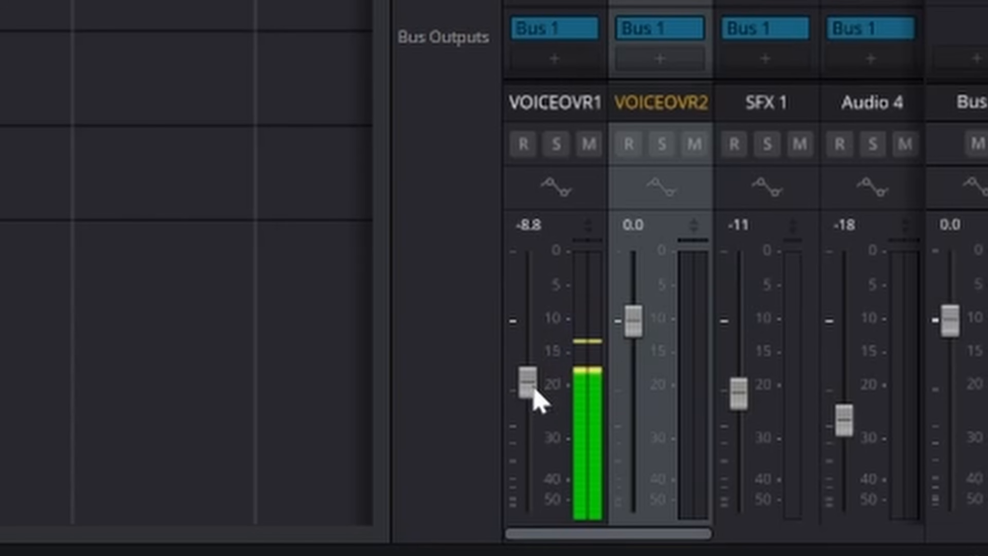
{"action": "left_click_drag", "start_coordinate": [533, 389], "coordinate": [534, 377]}
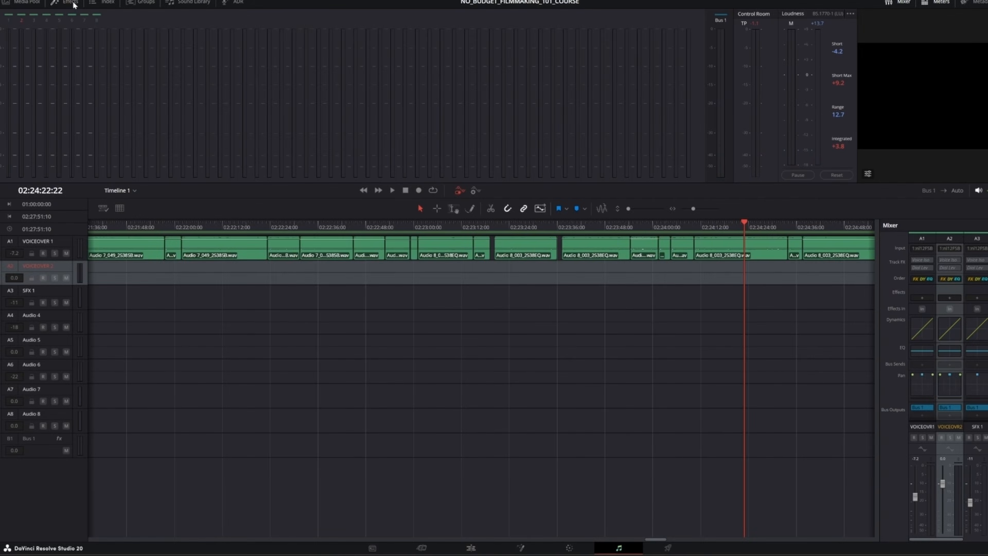
{"action": "left_click", "coordinate": [73, 3]}
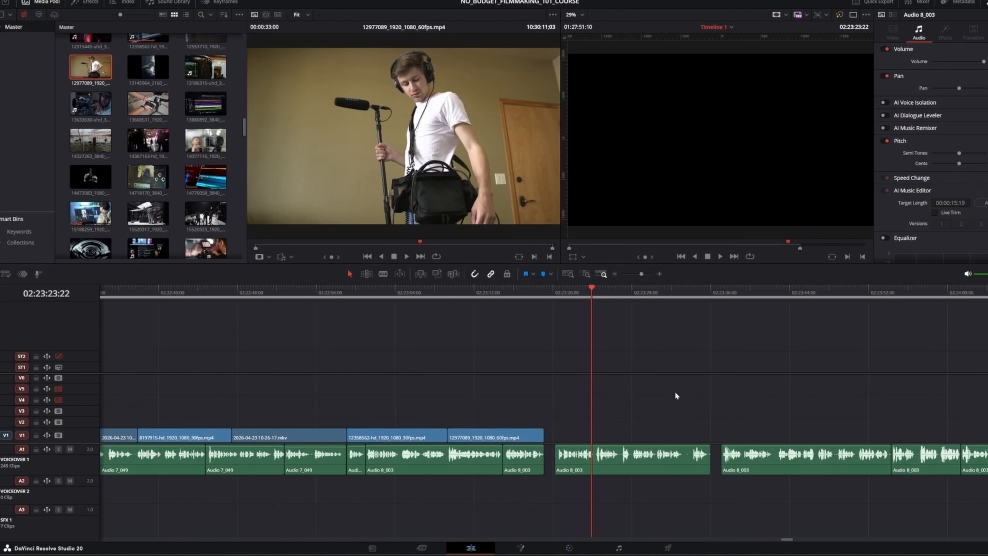
{"action": "left_click", "coordinate": [620, 549]}
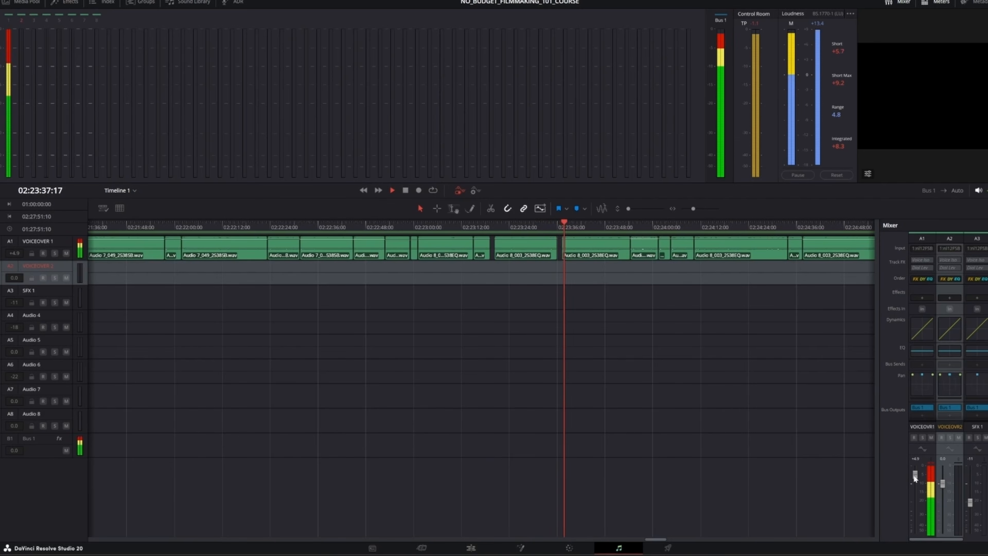
{"action": "left_click_drag", "start_coordinate": [914, 478], "coordinate": [916, 500]}
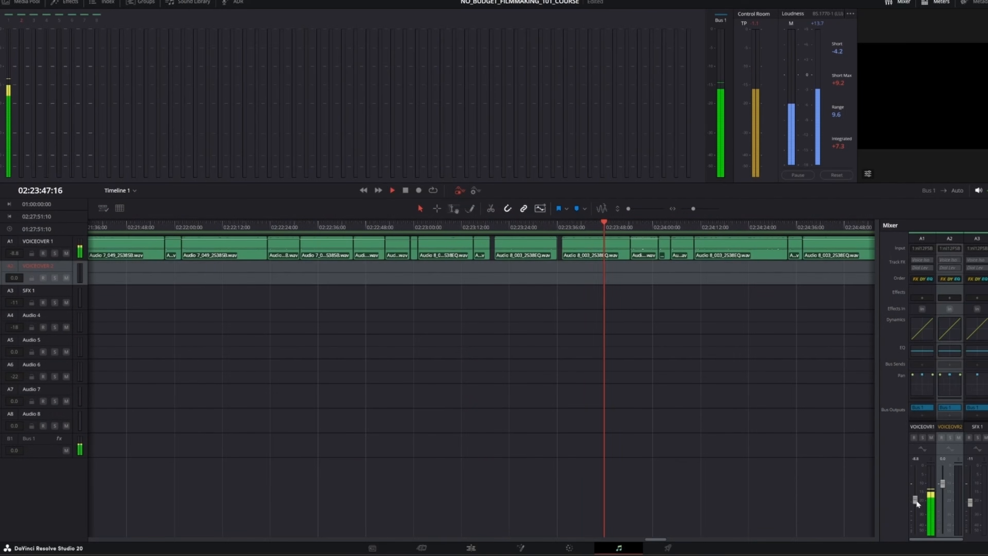
{"action": "left_click_drag", "start_coordinate": [916, 501], "coordinate": [916, 497]}
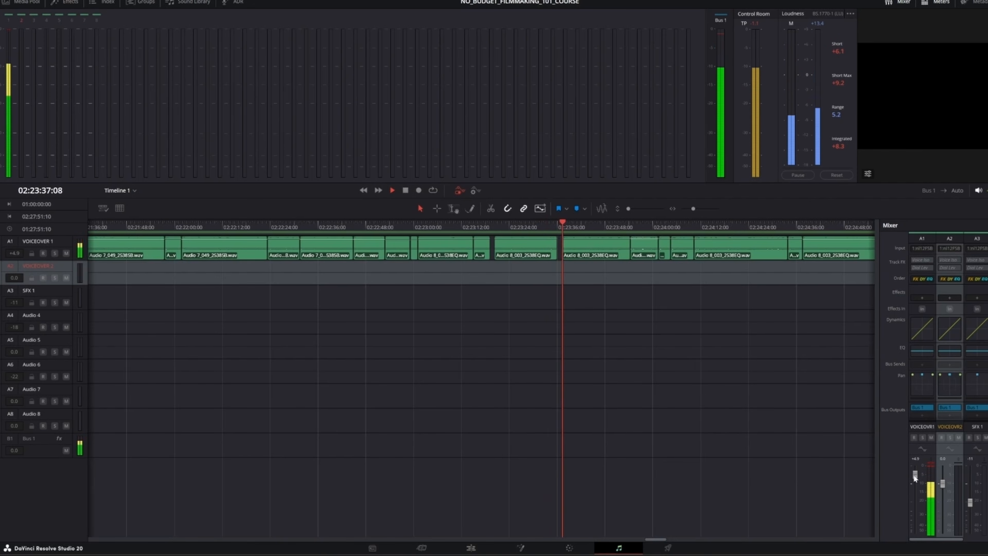
{"action": "left_click_drag", "start_coordinate": [914, 476], "coordinate": [916, 498]}
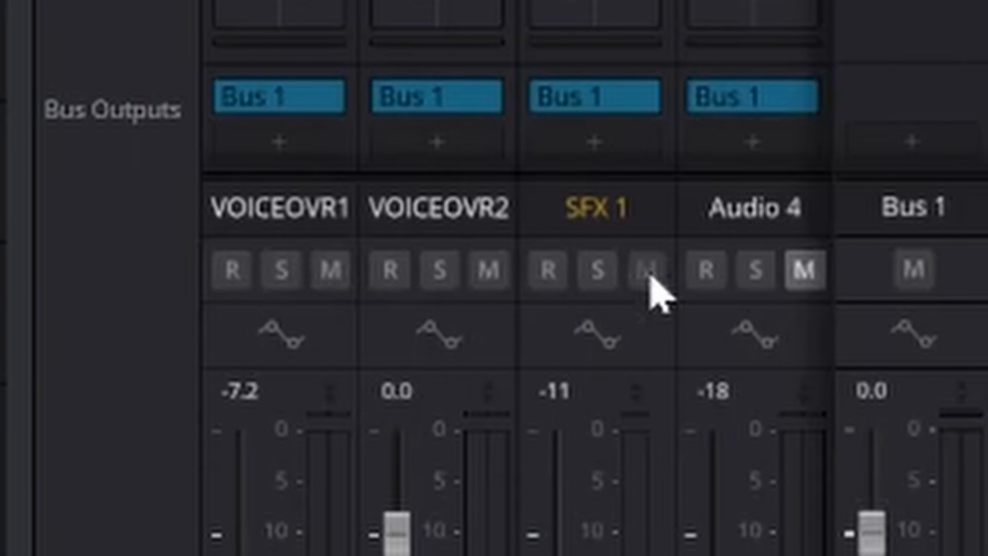
Mute the SFX 1 and Audio 4 tracks and reset the VOICEOVER 1 fader to -7.2 dB
{"action": "left_click", "coordinate": [649, 274]}
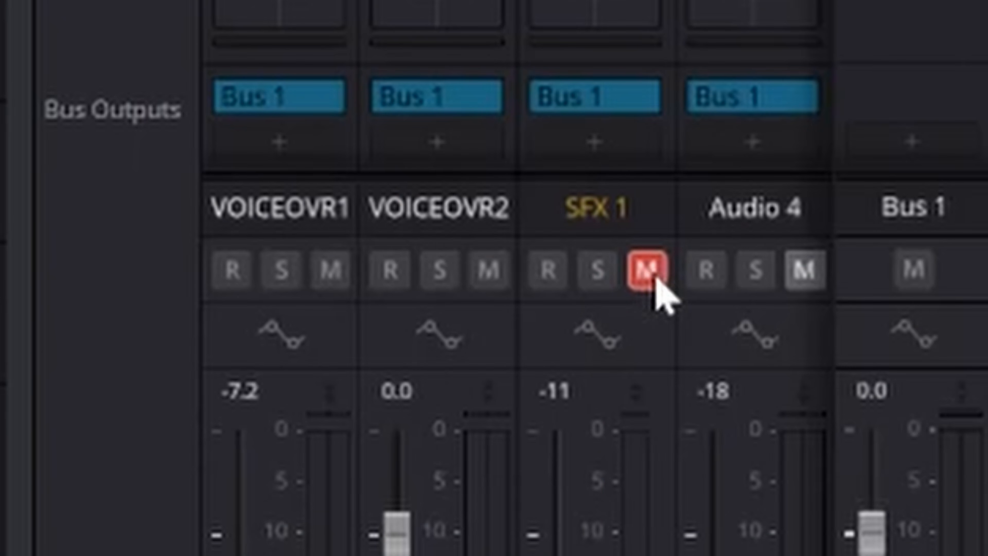
{"action": "left_click", "coordinate": [806, 272]}
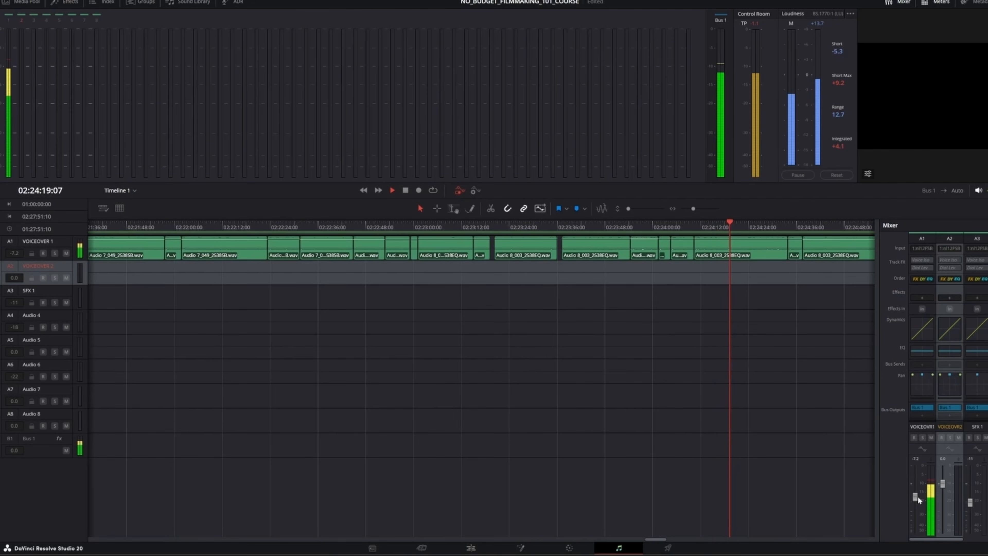
{"action": "left_click_drag", "start_coordinate": [918, 498], "coordinate": [916, 500]}
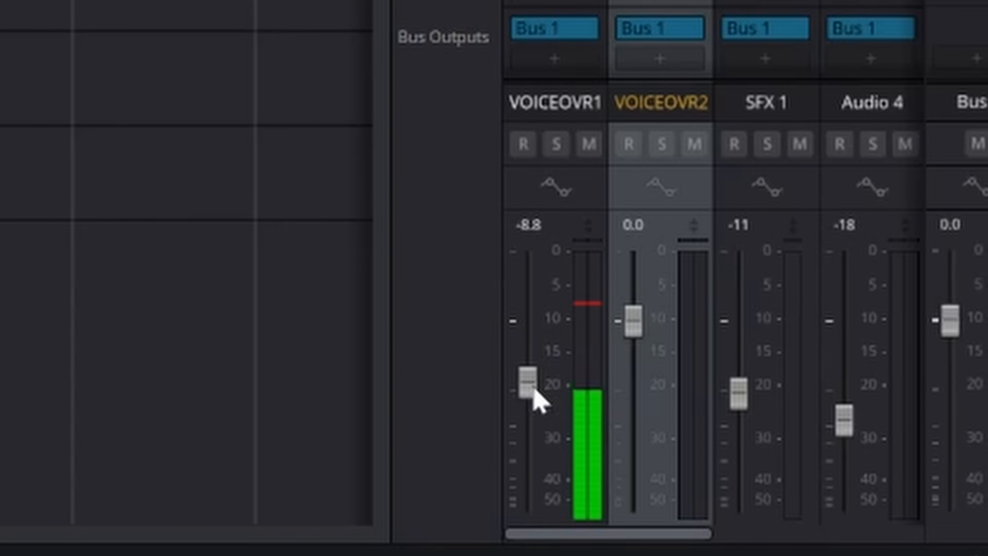
{"action": "left_click_drag", "start_coordinate": [533, 389], "coordinate": [535, 377]}
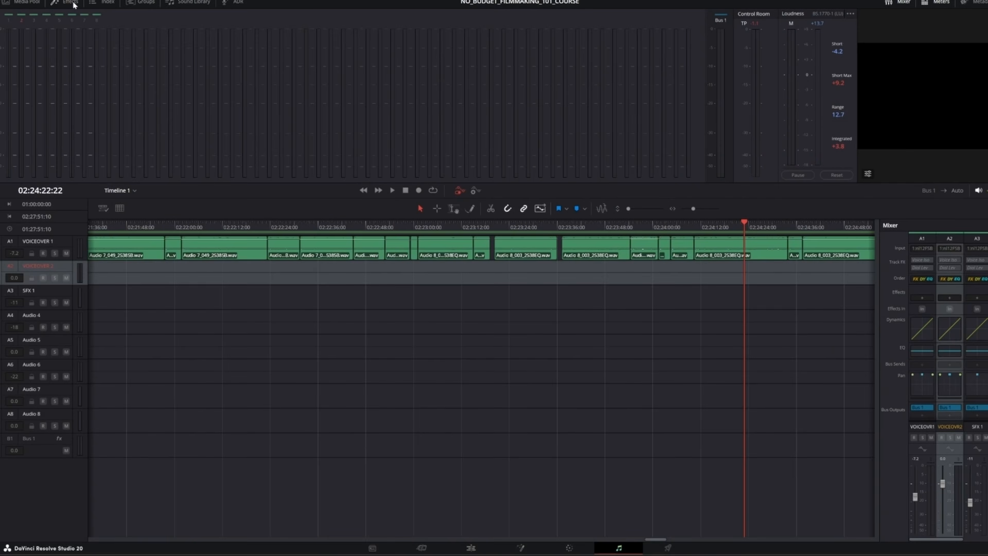
Add a Fairlight EQ to the SFX 1 track and cut band 2 by about 1.9 dB and band 5 by about 2.9 dB
{"action": "left_click", "coordinate": [70, 3]}
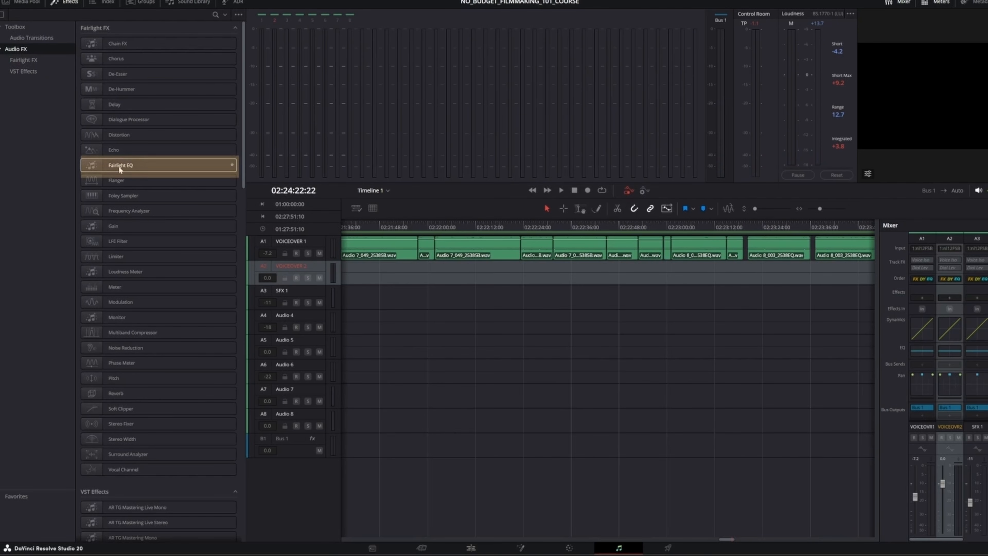
{"action": "left_click_drag", "start_coordinate": [125, 166], "coordinate": [835, 305]}
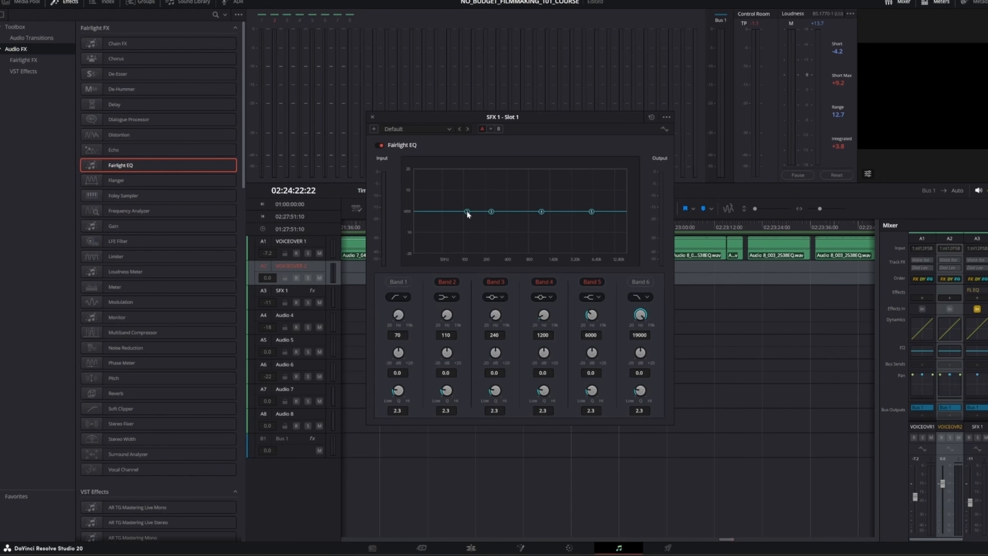
{"action": "left_click_drag", "start_coordinate": [467, 218], "coordinate": [468, 215]}
{"action": "left_click_drag", "start_coordinate": [591, 217], "coordinate": [592, 219]}
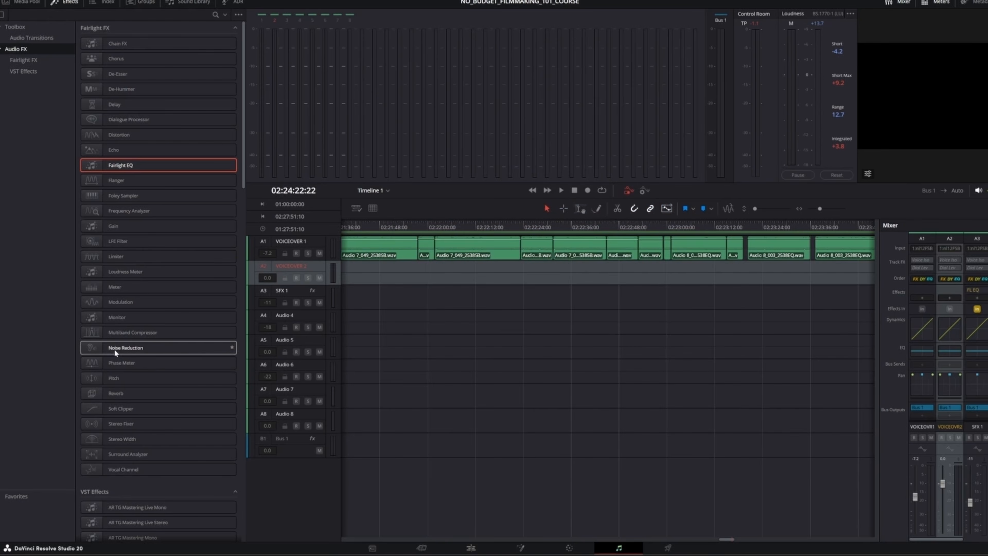
Add Noise Reduction to the VOICEOVER 2 track and pick the Reset Noise Profile preset
{"action": "left_click_drag", "start_coordinate": [114, 349], "coordinate": [316, 268]}
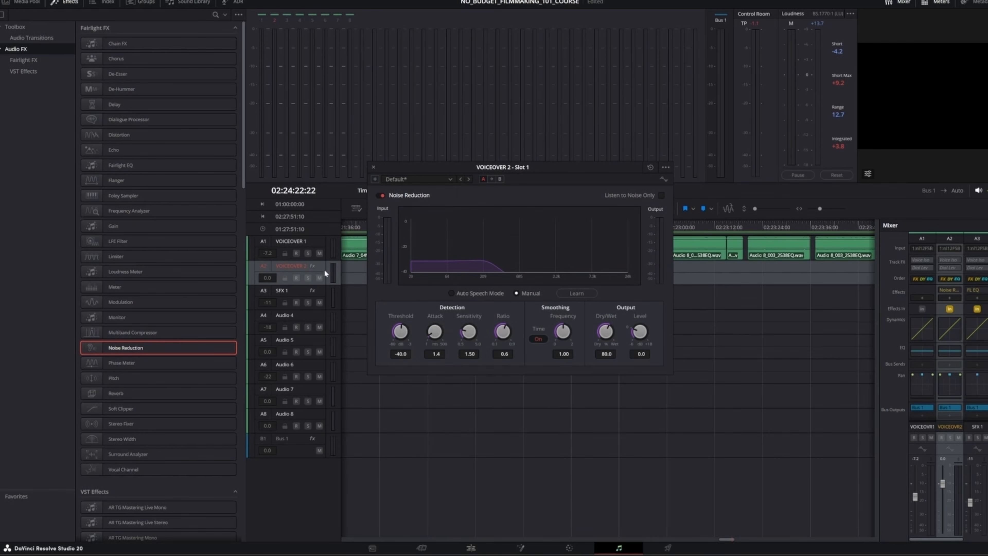
{"action": "left_click", "coordinate": [449, 179]}
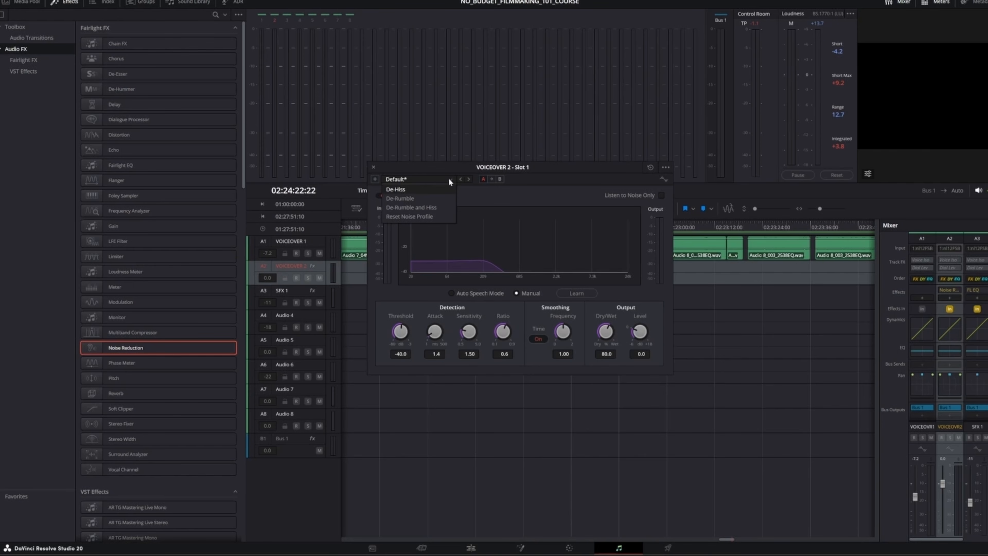
{"action": "left_click", "coordinate": [431, 216]}
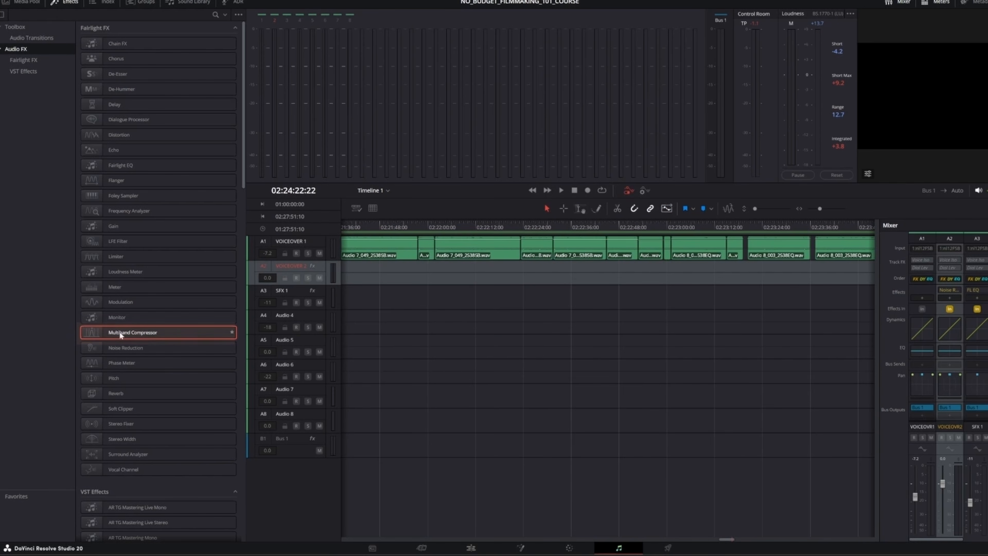
Add a Multiband Compressor to the VOICEOVER 2 track with default settings and close its panel
{"action": "left_click_drag", "start_coordinate": [120, 331], "coordinate": [294, 272]}
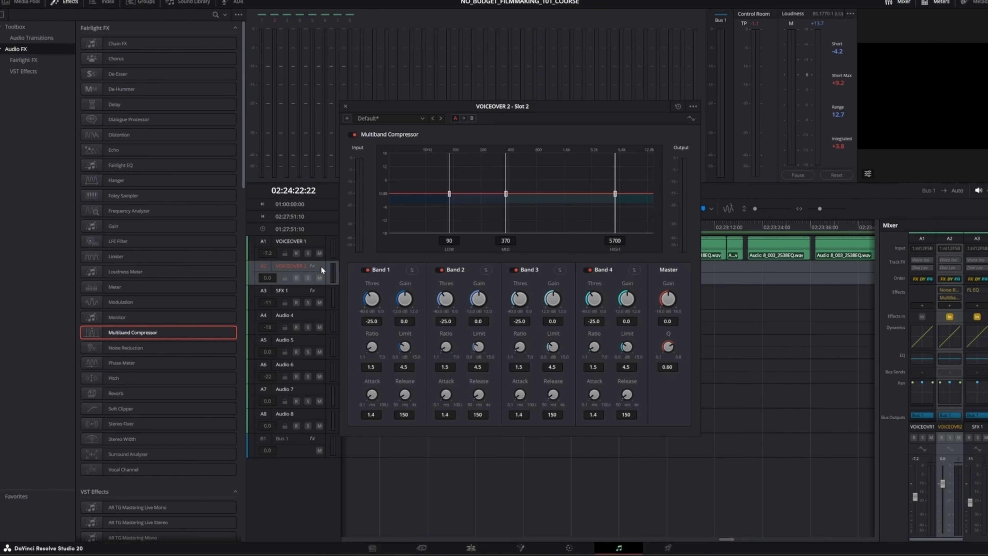
{"action": "left_click", "coordinate": [422, 119]}
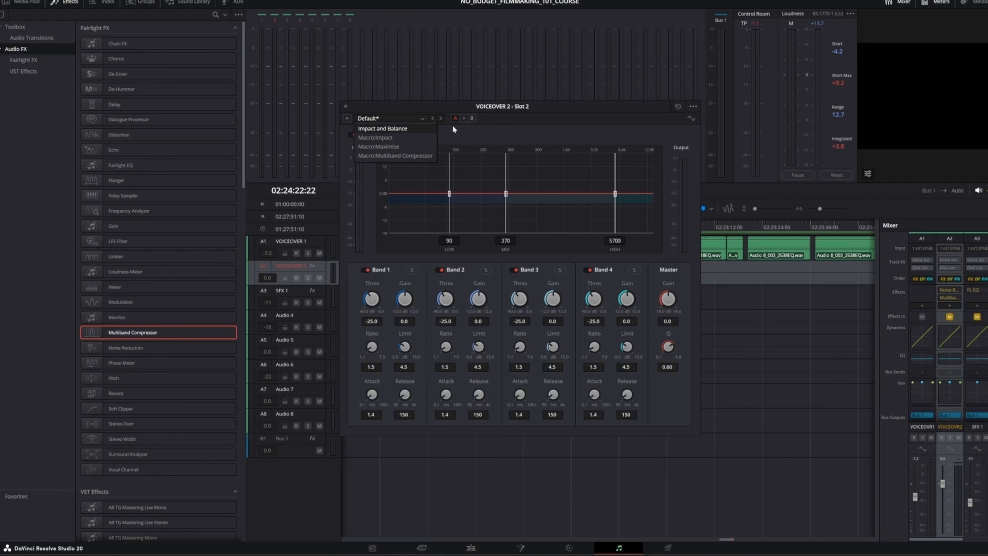
{"action": "left_click", "coordinate": [514, 132]}
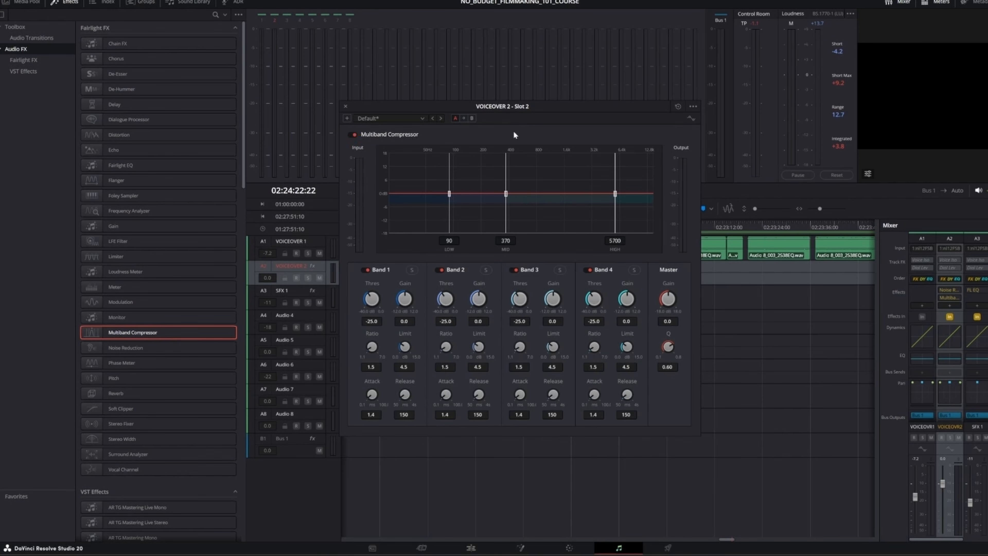
{"action": "left_click", "coordinate": [345, 104]}
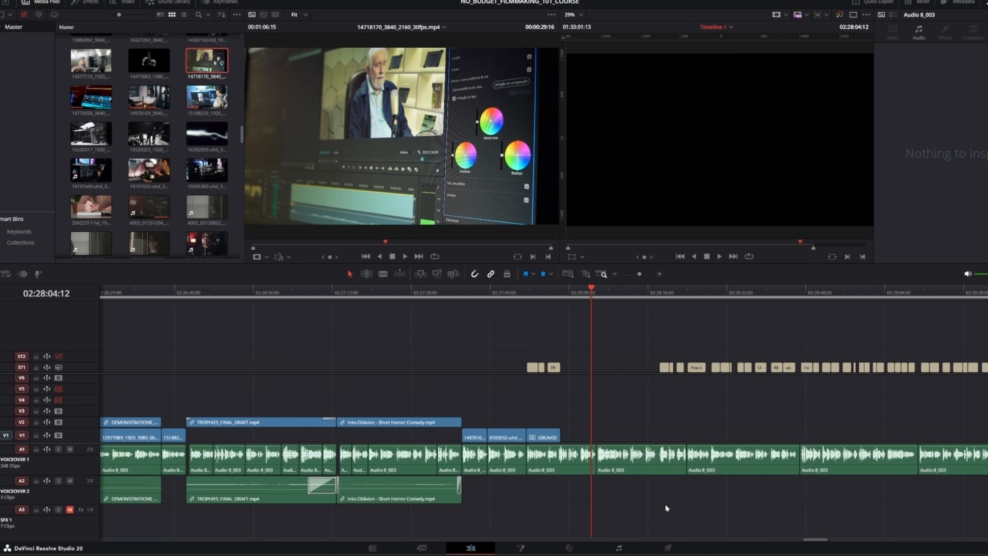
On the Deliver page, select the YouTube render preset at 2160p
{"action": "left_click", "coordinate": [674, 548]}
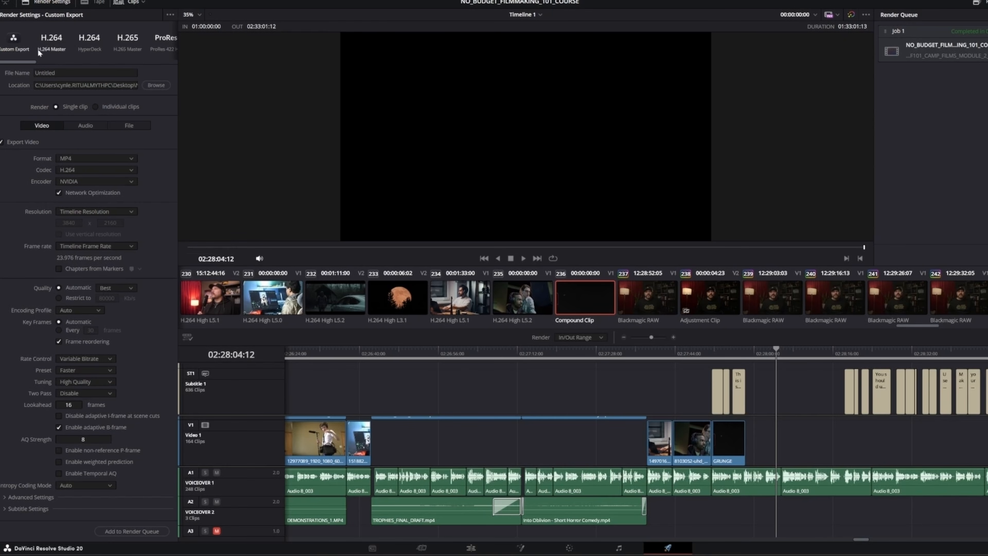
{"action": "left_click_drag", "start_coordinate": [23, 62], "coordinate": [55, 69]}
{"action": "left_click", "coordinate": [83, 38]}
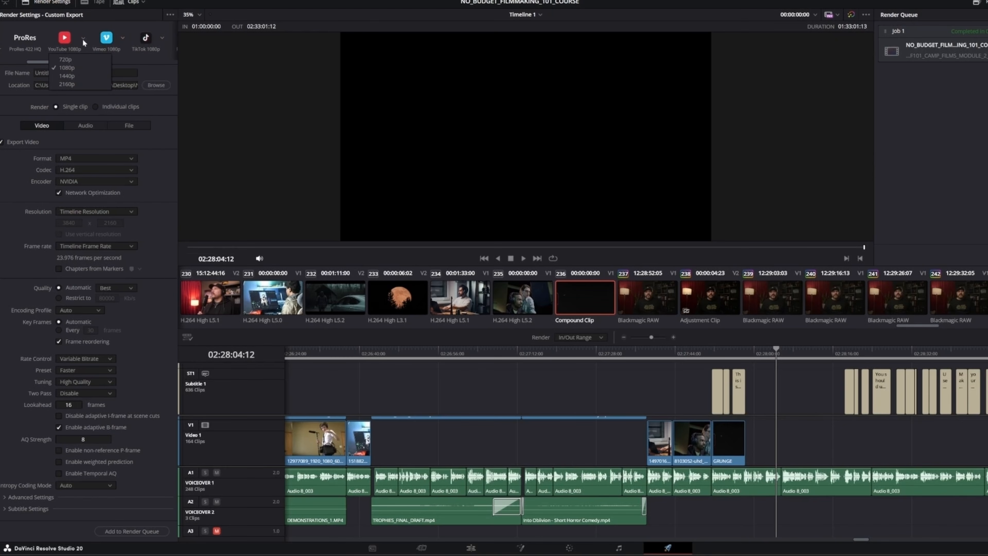
{"action": "left_click", "coordinate": [66, 84]}
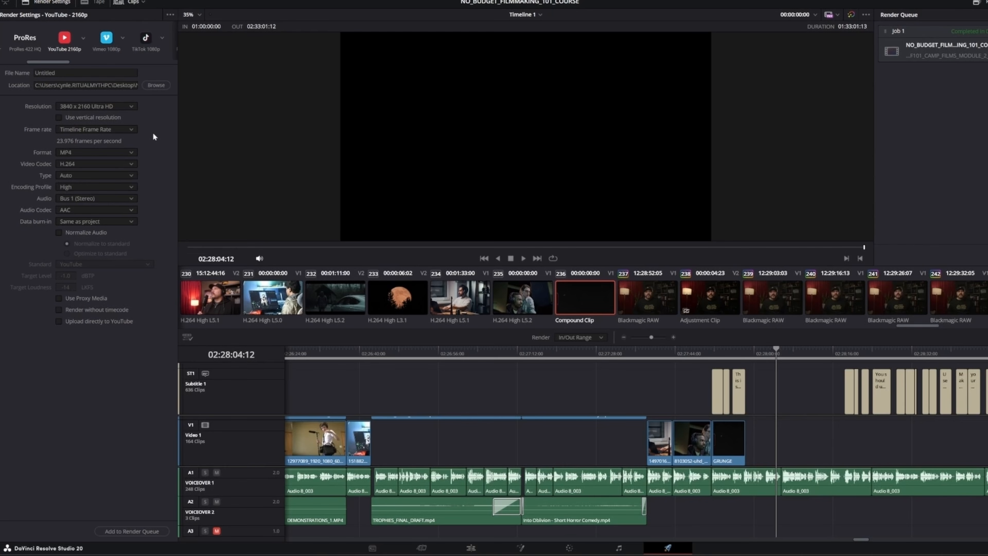
Use the Custom Export preset with audio export enabled and add the job to the render queue
{"action": "left_click_drag", "start_coordinate": [68, 62], "coordinate": [25, 61]}
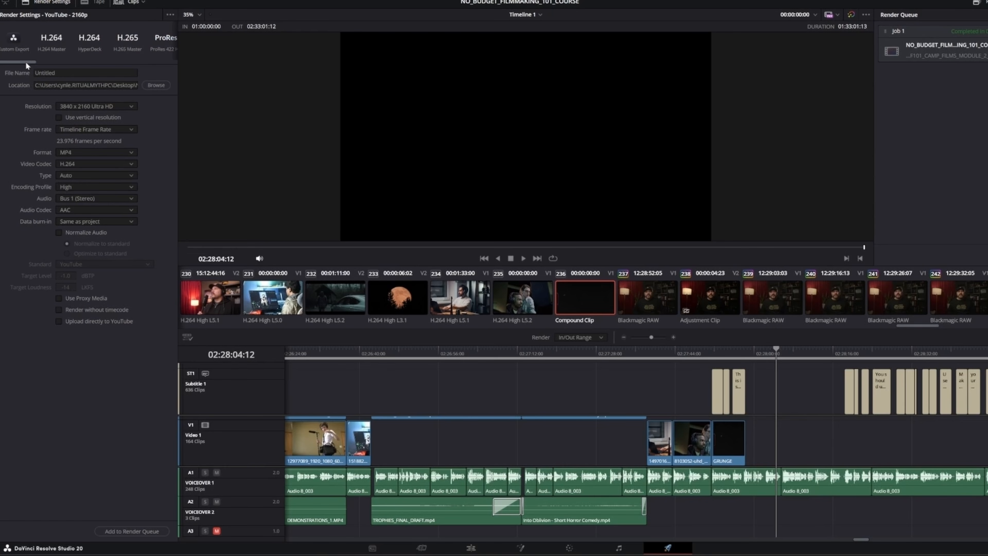
{"action": "left_click", "coordinate": [13, 40]}
{"action": "left_click", "coordinate": [85, 127]}
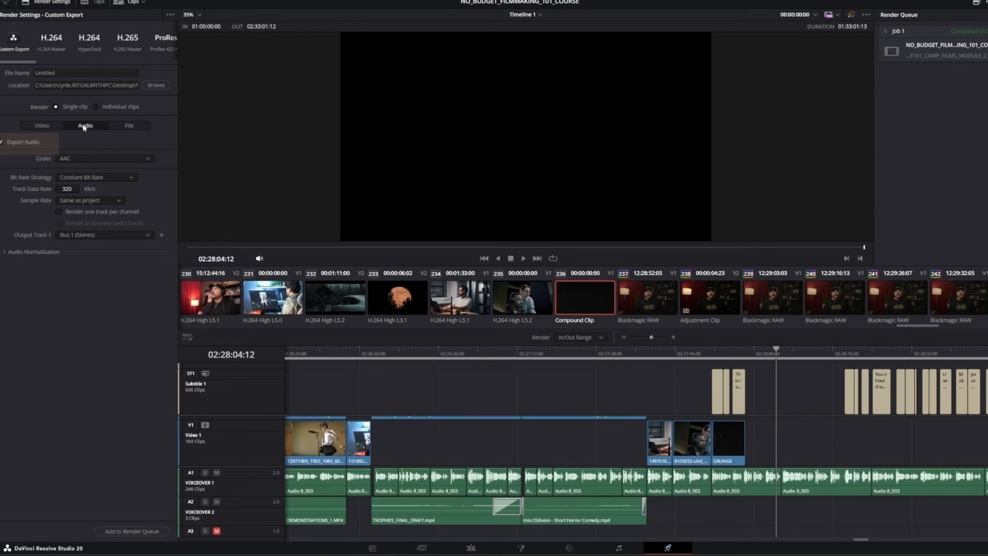
{"action": "left_click", "coordinate": [1, 143]}
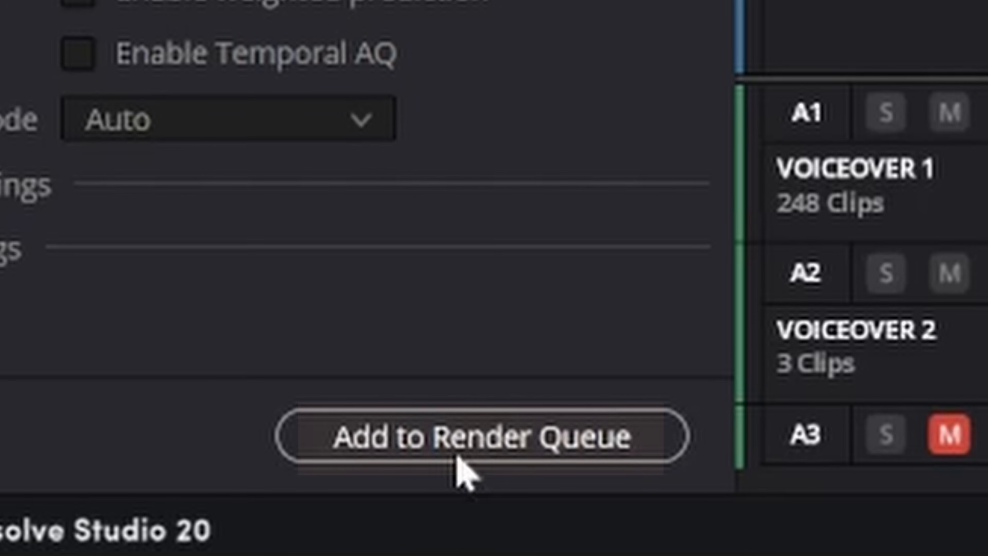
{"action": "left_click", "coordinate": [476, 451]}
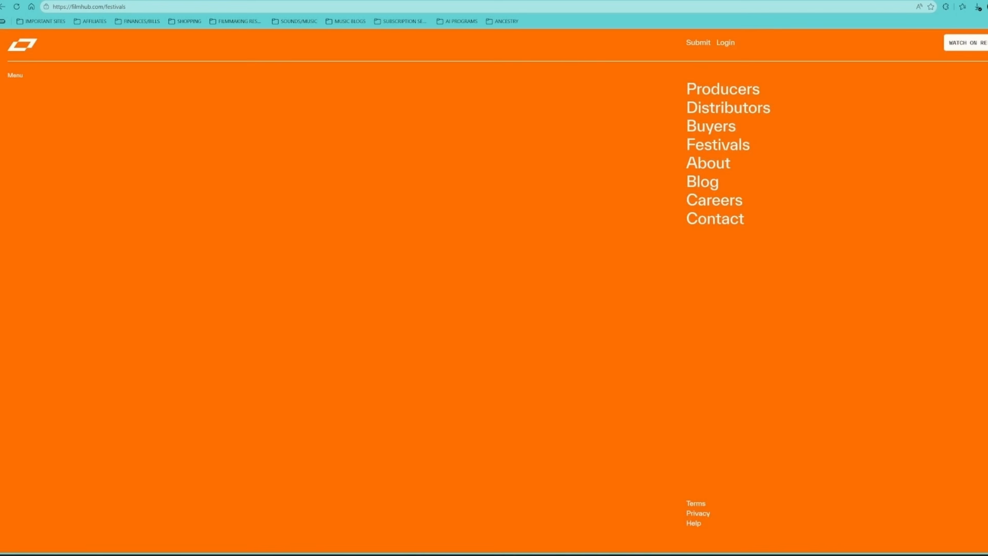
{"action": "left_click", "coordinate": [733, 105]}
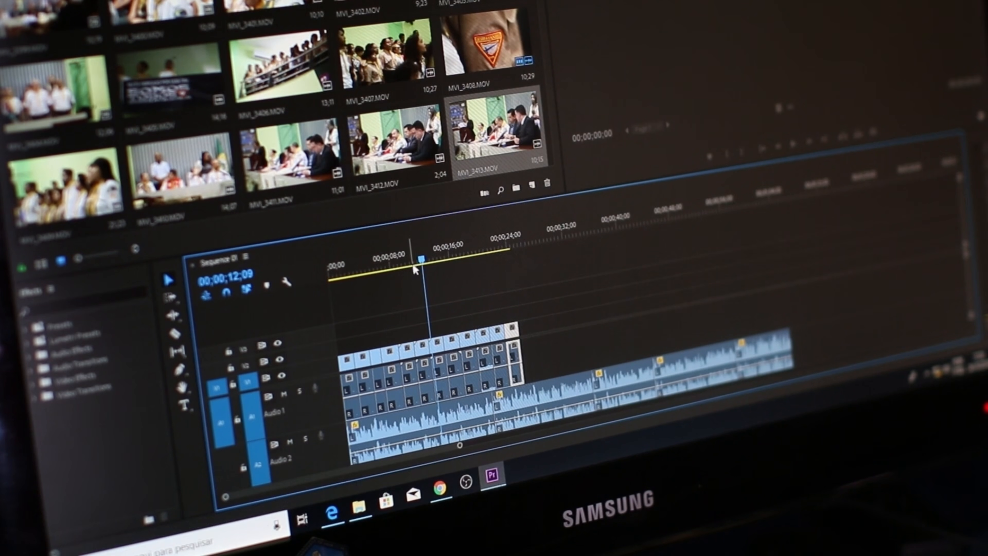
{"action": "left_click_drag", "start_coordinate": [422, 261], "coordinate": [491, 274]}
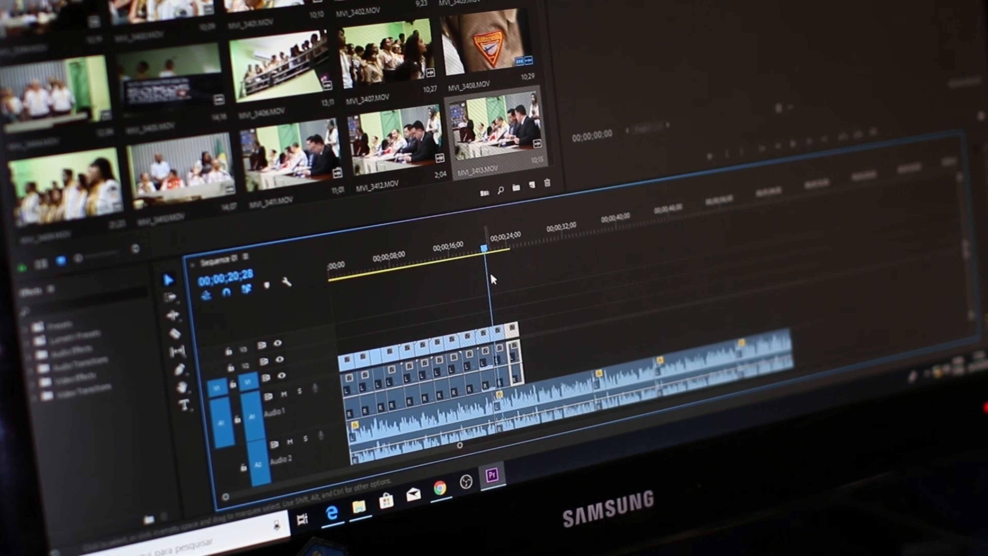
{"action": "key", "text": "space"}
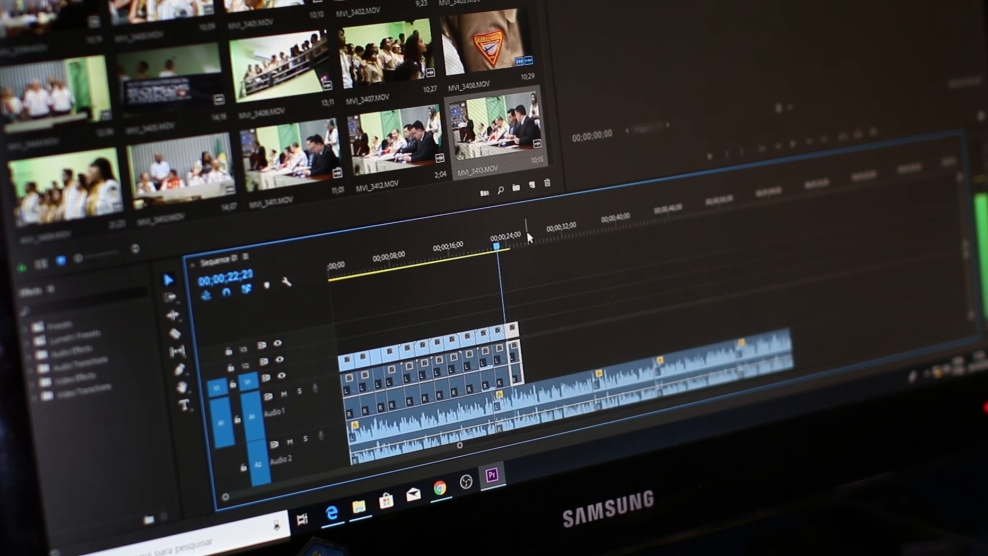